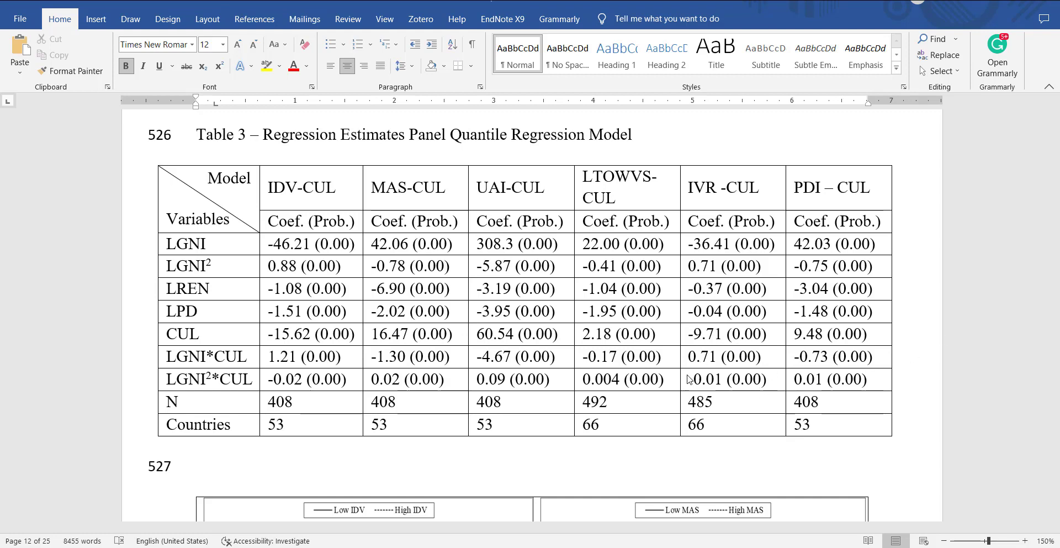
Switch to the browser and look through the interaction-effects page for the Excel template that plots quadratic two-way interactions
key("alt+Tab")
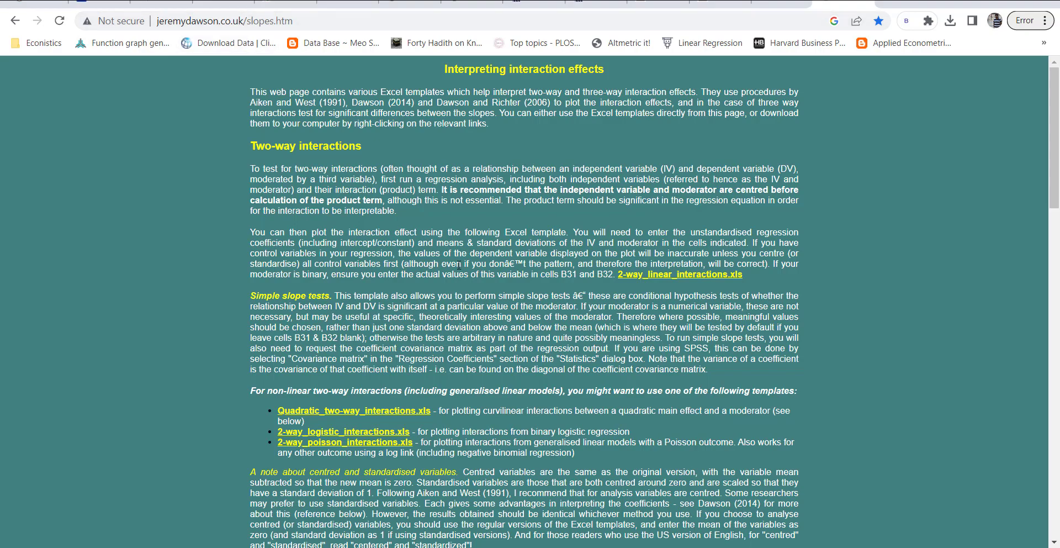
scroll(430, 234, "down", 3)
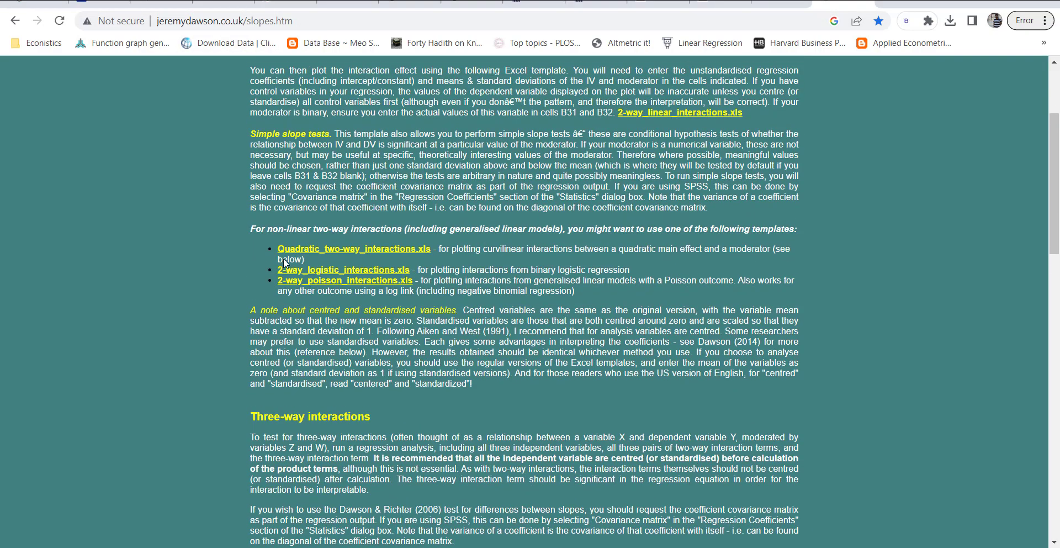
scroll(364, 290, "down", 5)
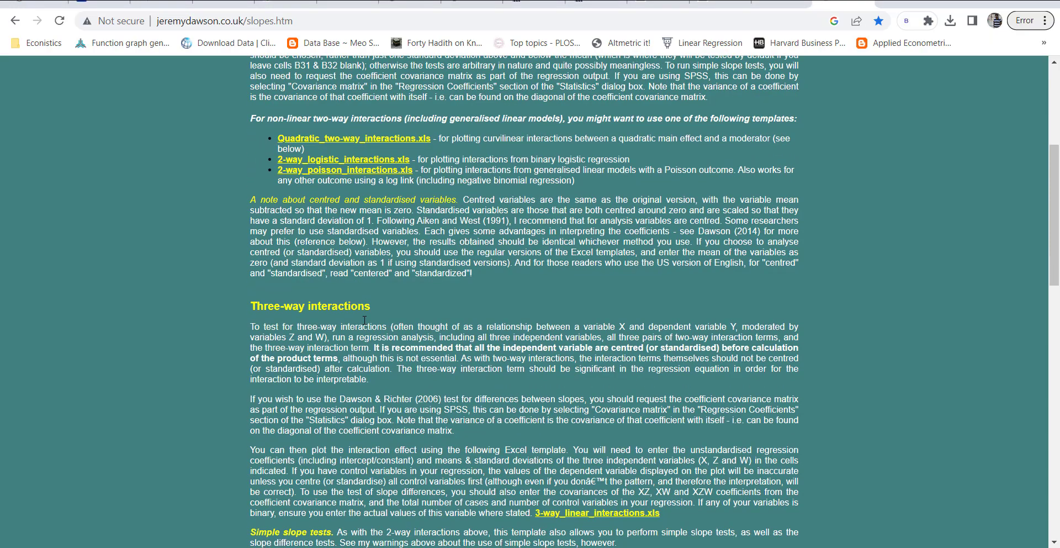
scroll(407, 308, "up", 9)
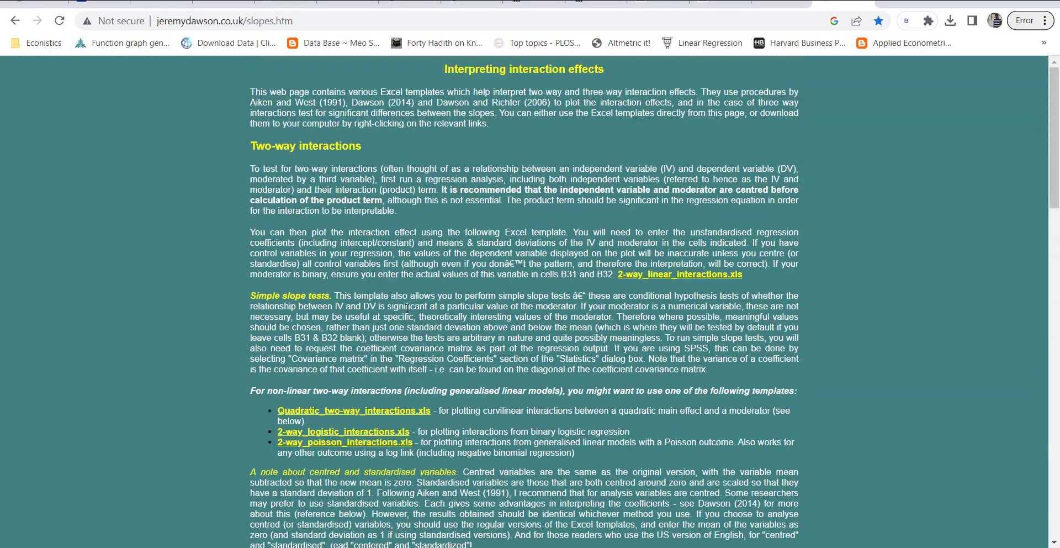
scroll(387, 312, "down", 15)
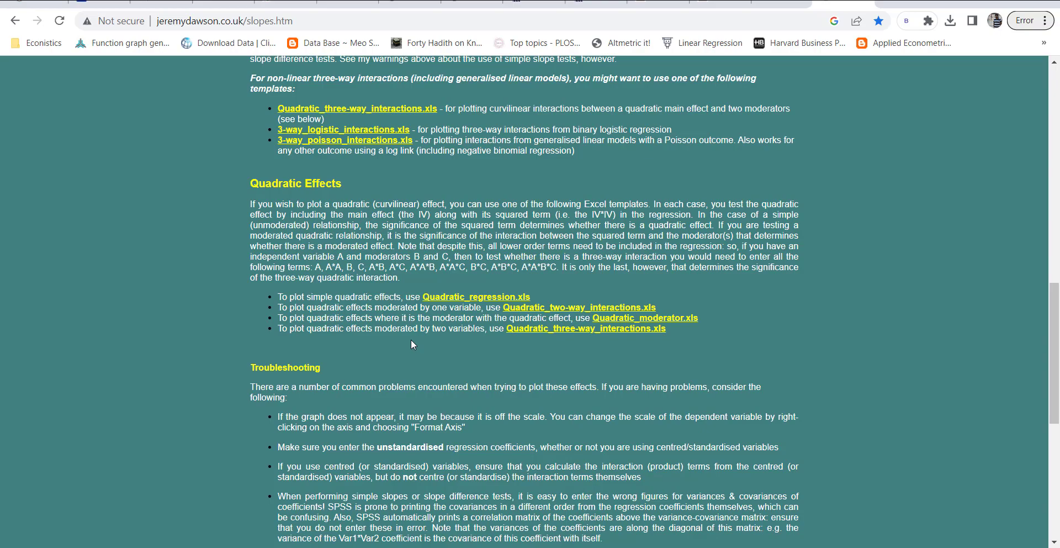
scroll(354, 340, "up", 2)
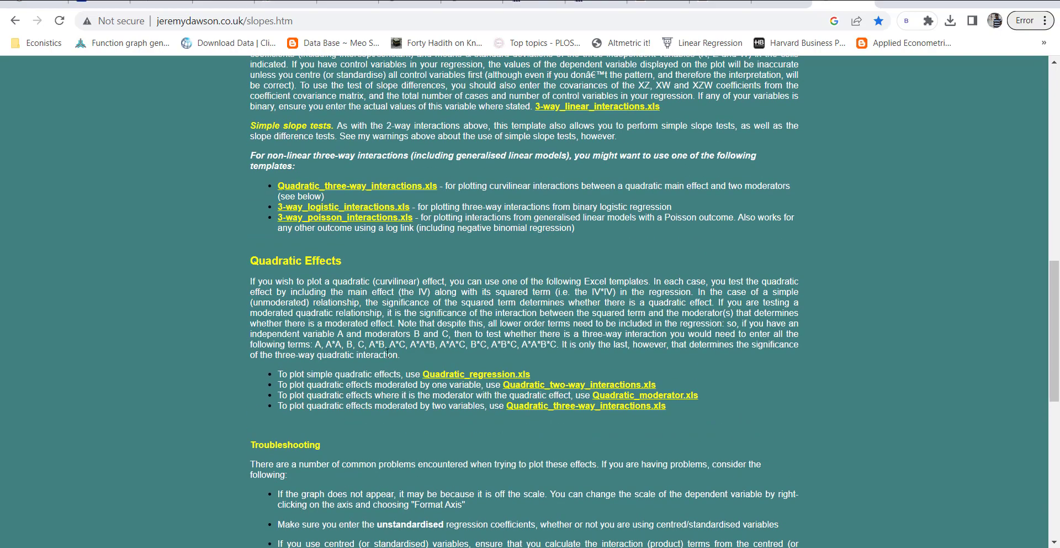
scroll(464, 264, "up", 10)
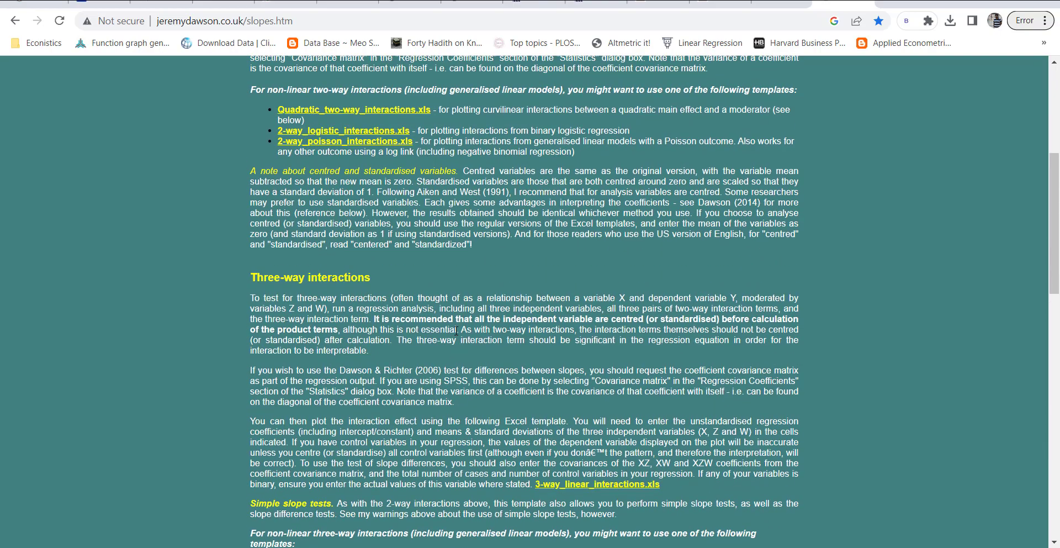
scroll(456, 330, "up", 1)
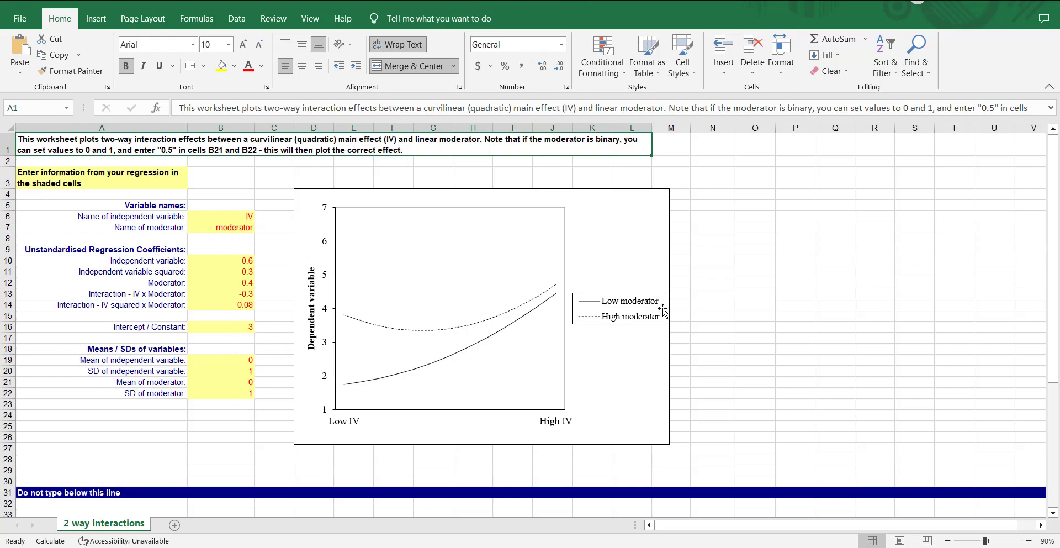
Arrange the quadratic two-way interactions workbook side by side with the Word document containing the regression table
key("super+Right")
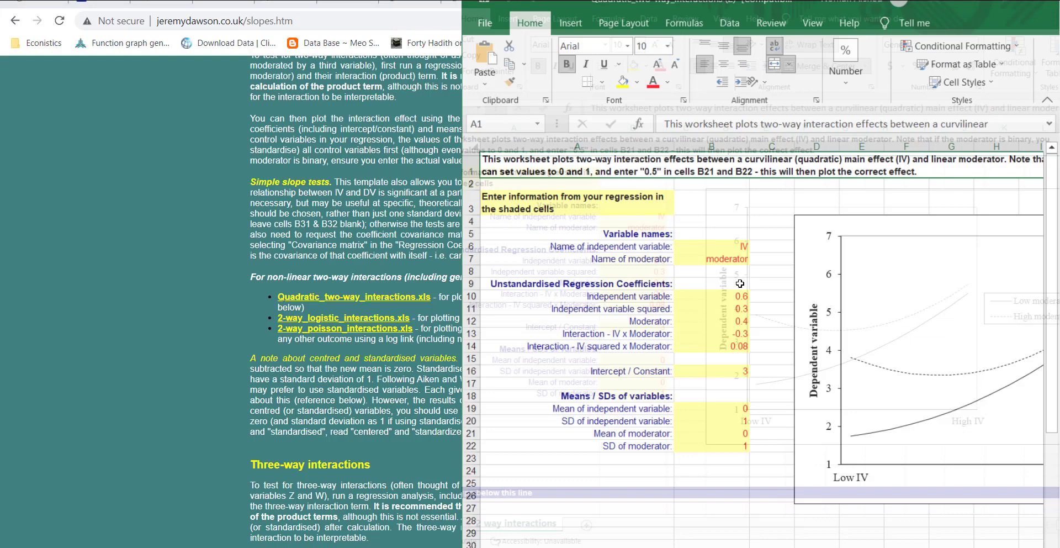
left_click(239, 356)
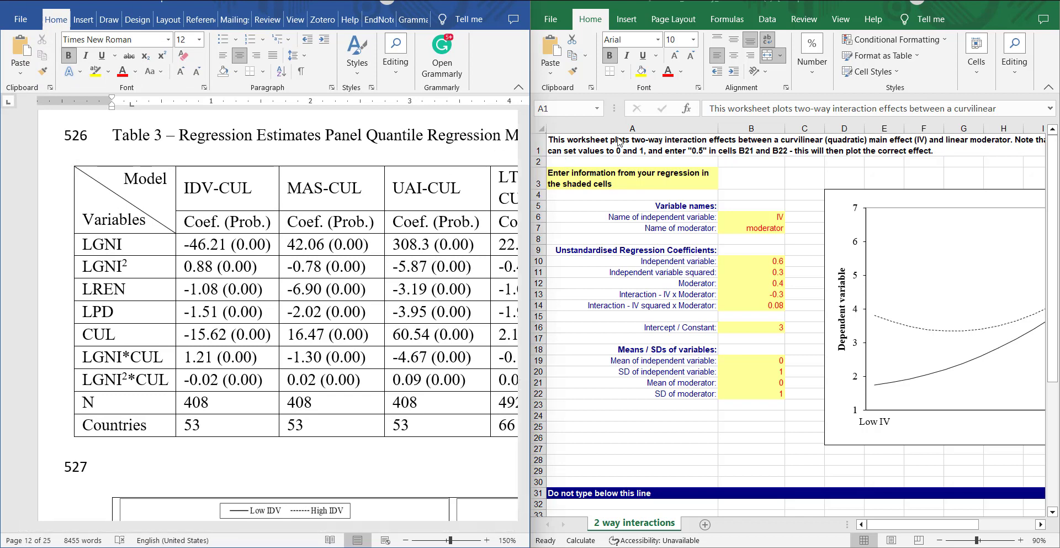
Name the independent variable LGNI and the moderator CUL in the template
left_click(757, 219)
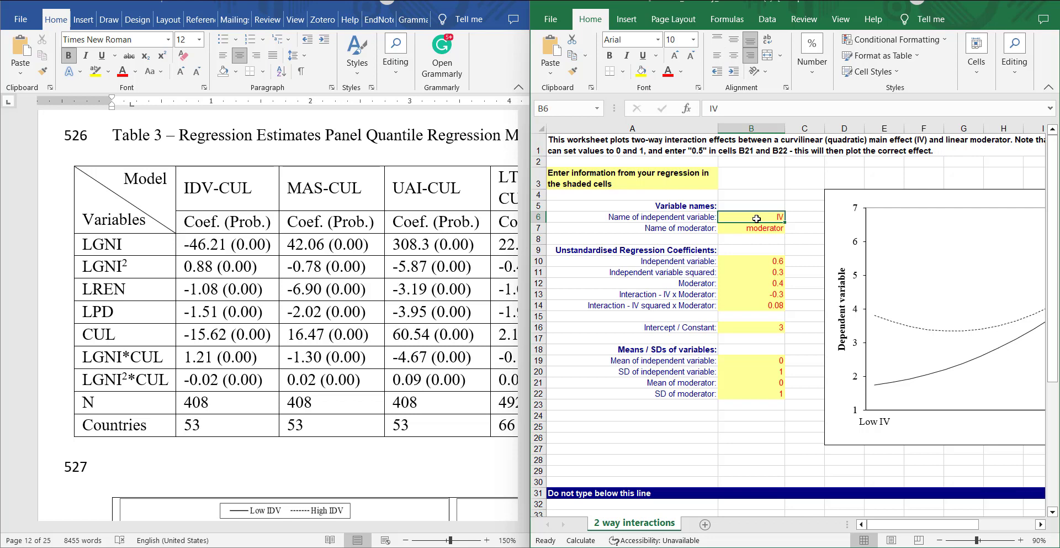
type("LGNI")
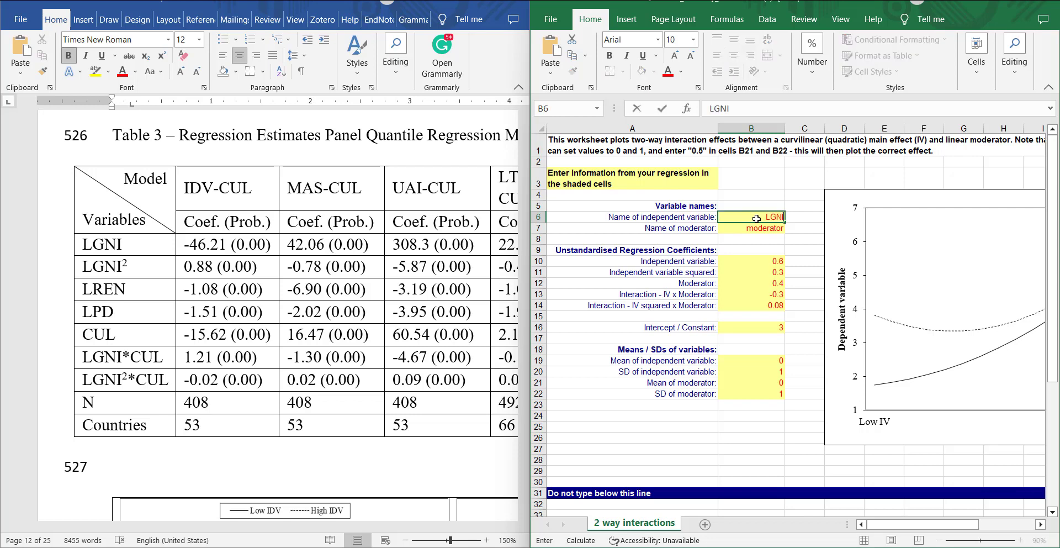
key("Return")
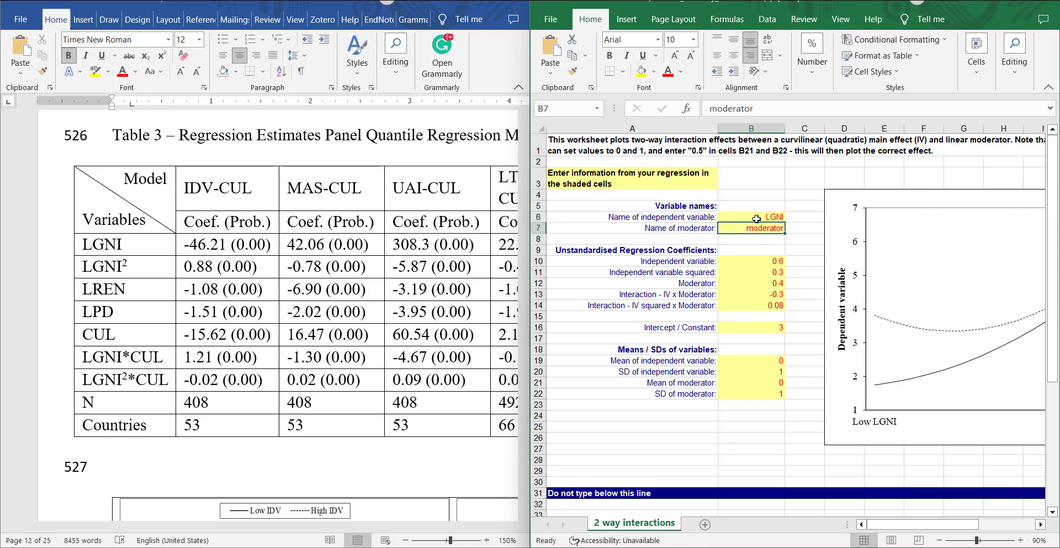
type("CUL")
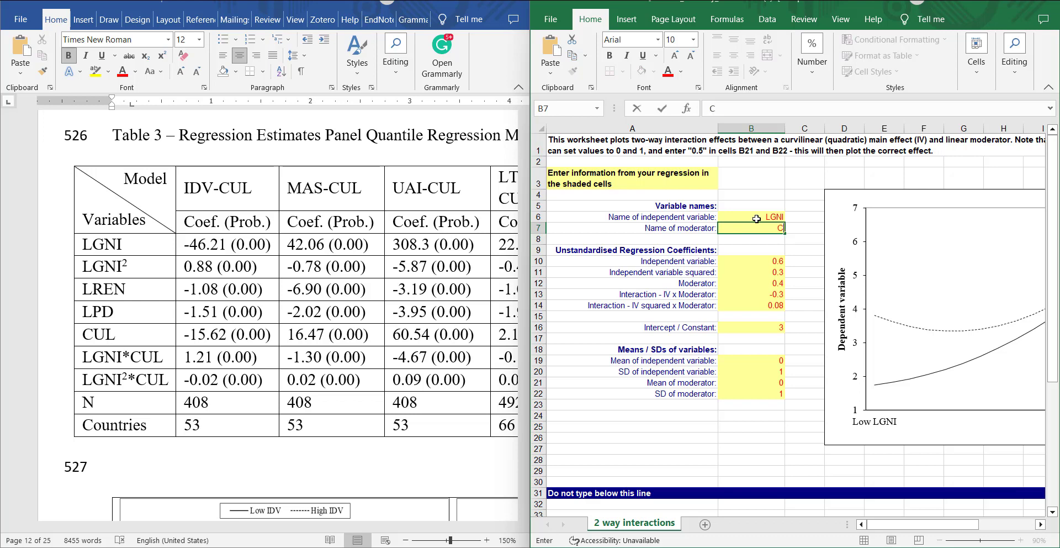
key("Return")
Enter the IDV-CUL coefficients: independent variable -46.21, independent variable squared 0.88 and moderator -15.62
key("Return")
key("Return")
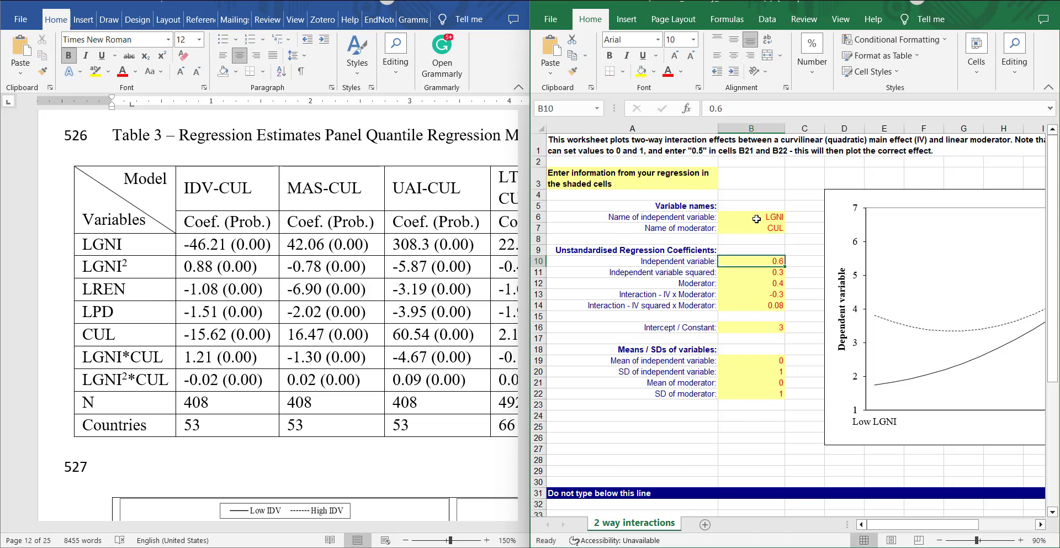
type("-46.21")
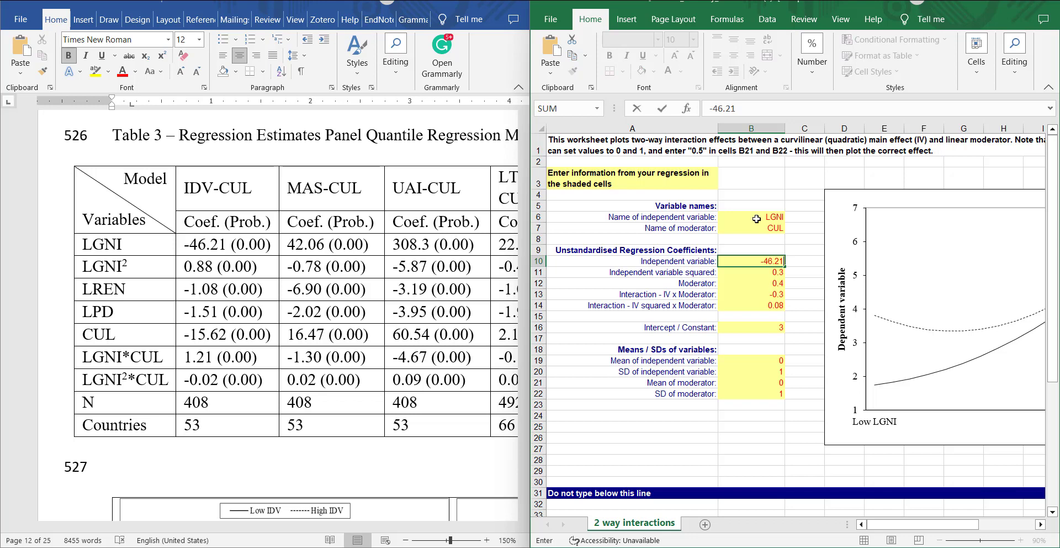
key("Return")
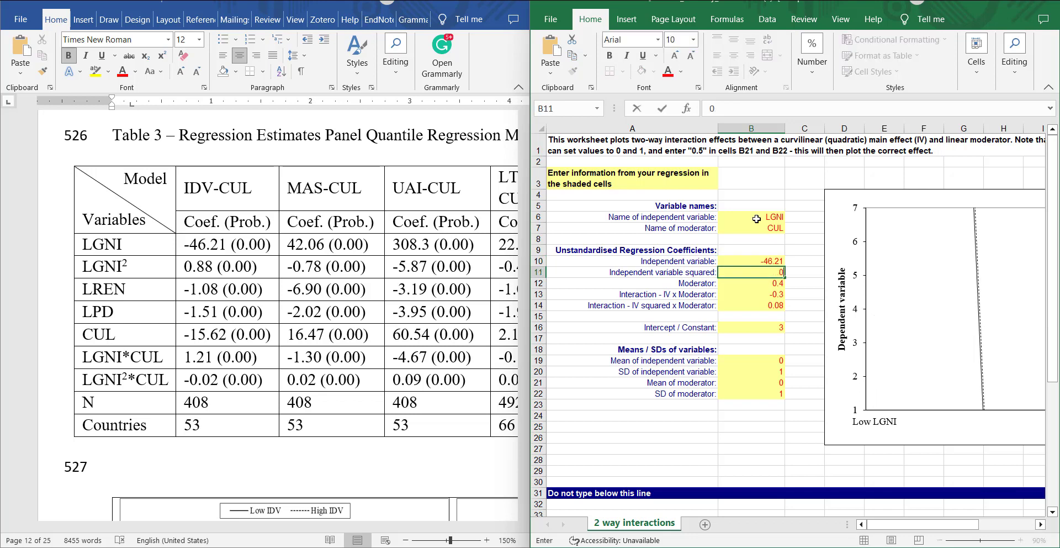
type("0.88")
key("Return")
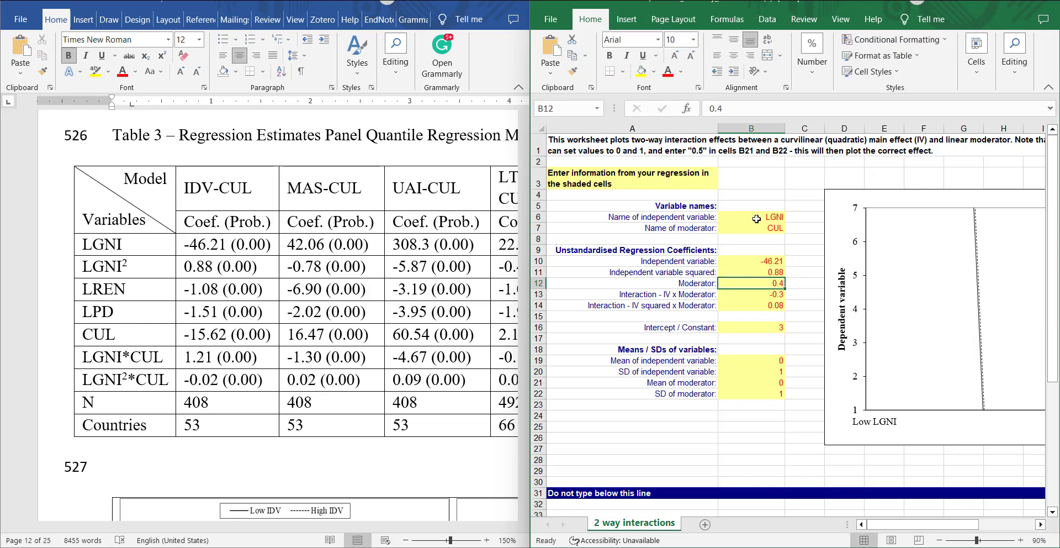
type("-15.62")
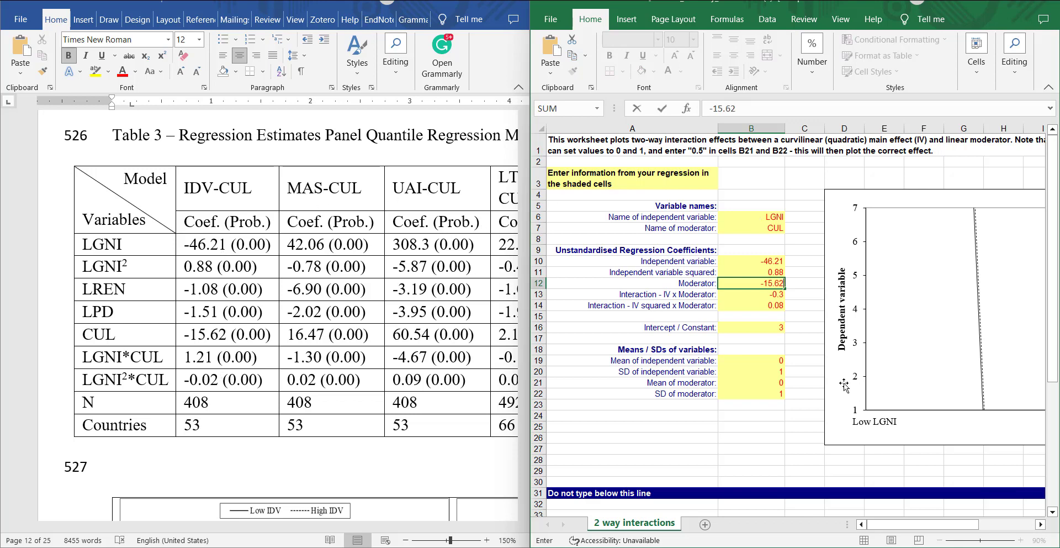
left_click(765, 302)
Set the IV x Moderator interaction coefficient to 1.21 and the IV squared x Moderator coefficient to -0.02
left_click(755, 290)
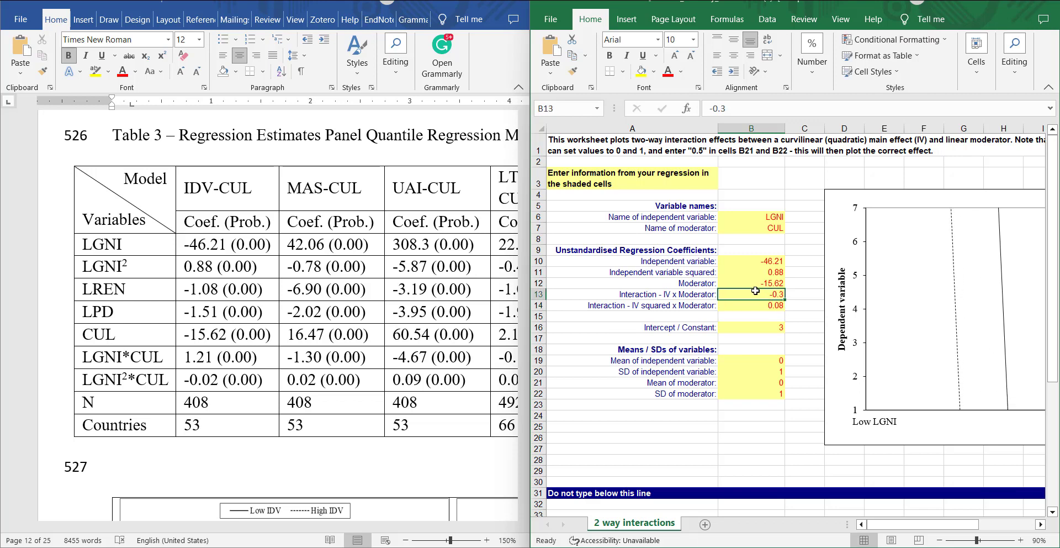
type("1.21")
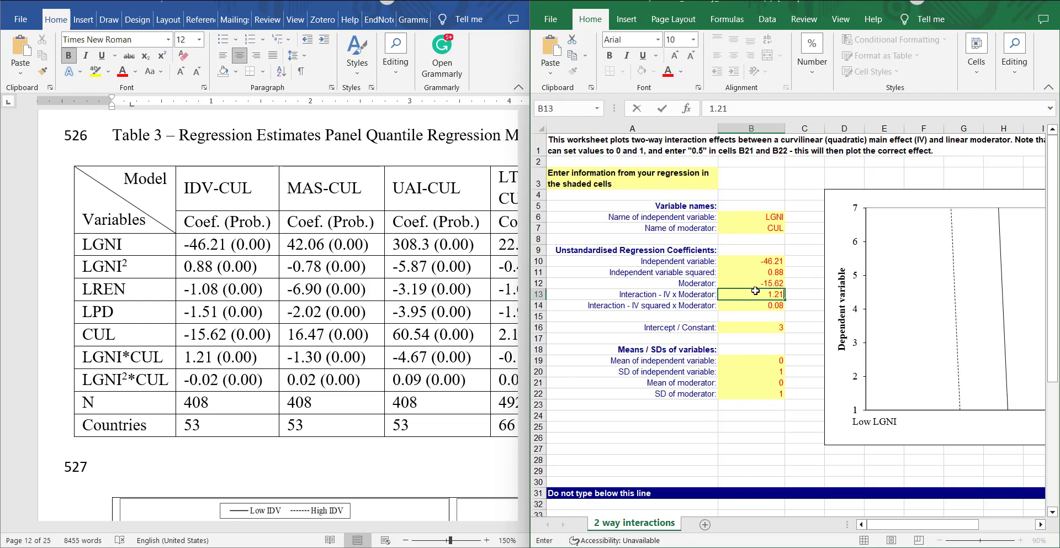
key("Return")
type("-0.02")
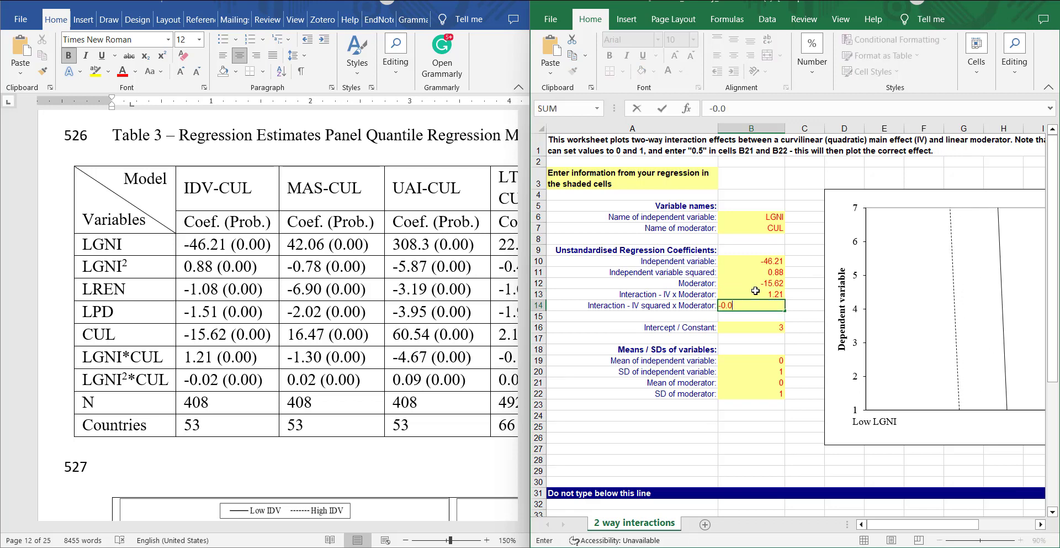
key("Return")
Review the entered regression coefficients from the independent variable to the IV squared x Moderator interaction
key("Up")
key("Up")
key("Up")
key("Up")
key("Up")
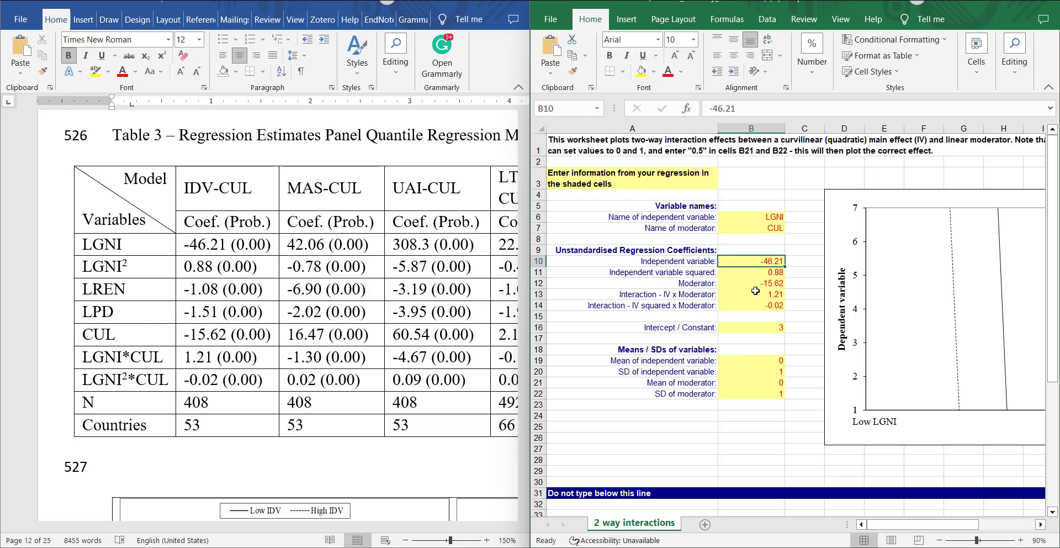
key("Down")
key("Down")
key("Down")
key("Down")
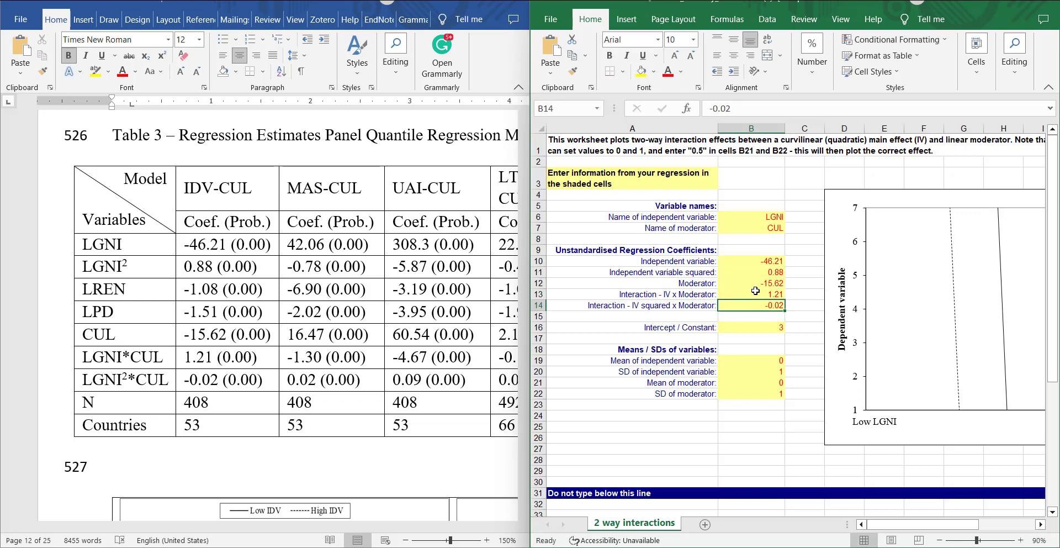
Set the Intercept / Constant value to 0
key("Down")
key("Down")
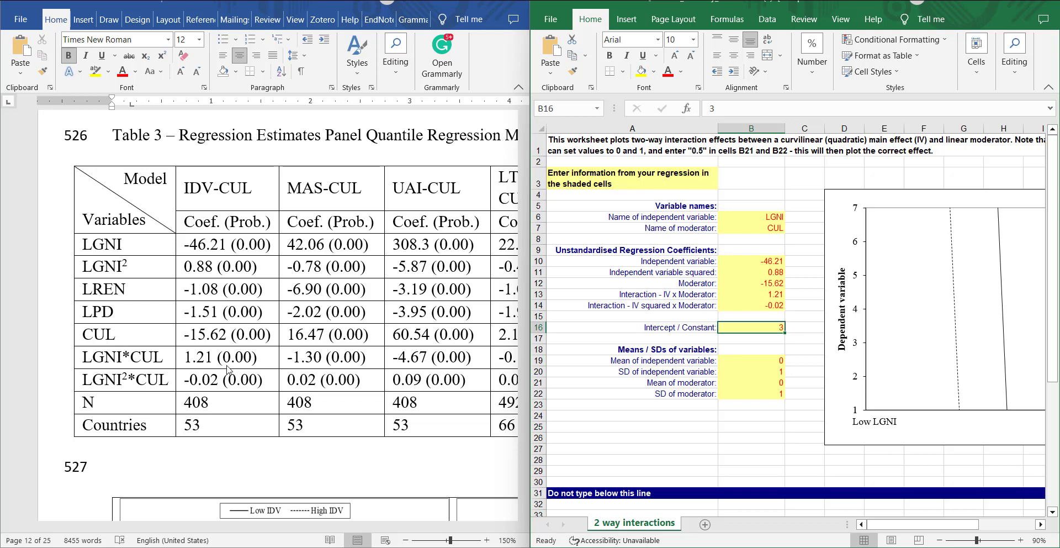
key("F2")
key("BackSpace")
type("0")
key("shift+Return")
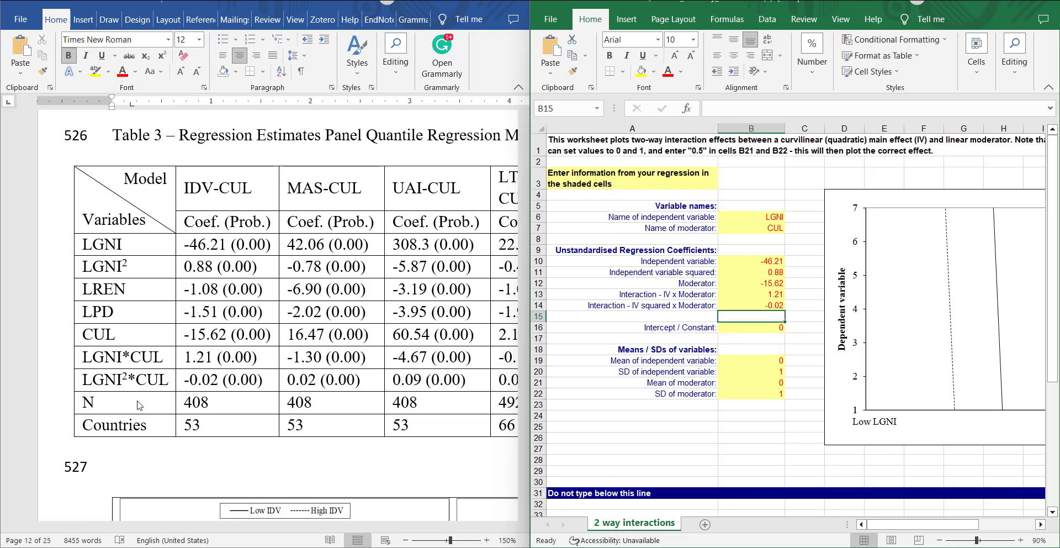
Compare the LGNI, CUL and interaction rows of the Word table's IDV-CUL column with the coefficients entered in the template
left_click(99, 380)
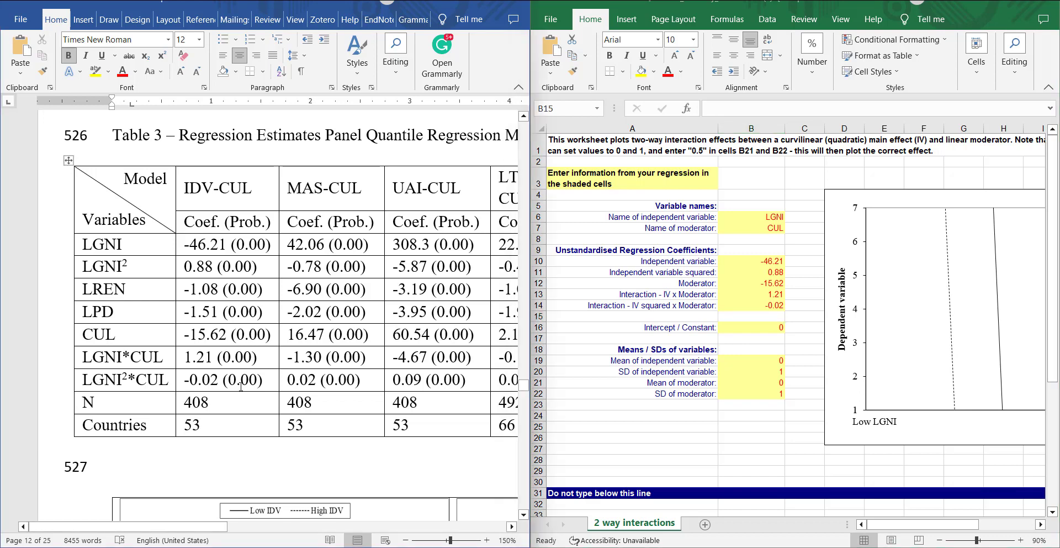
left_click_drag(271, 379, 134, 381)
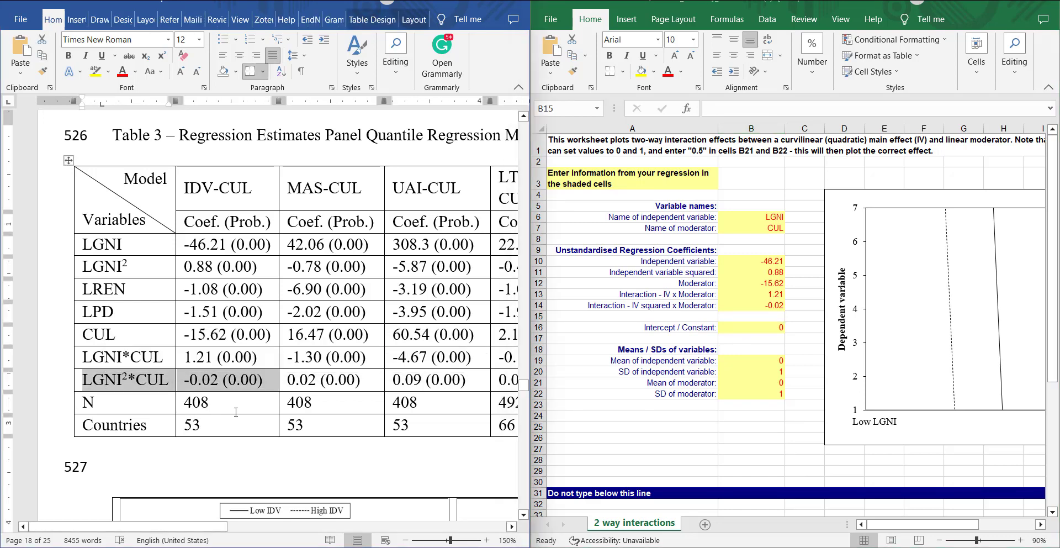
left_click(215, 406)
left_click_drag(98, 240, 188, 246)
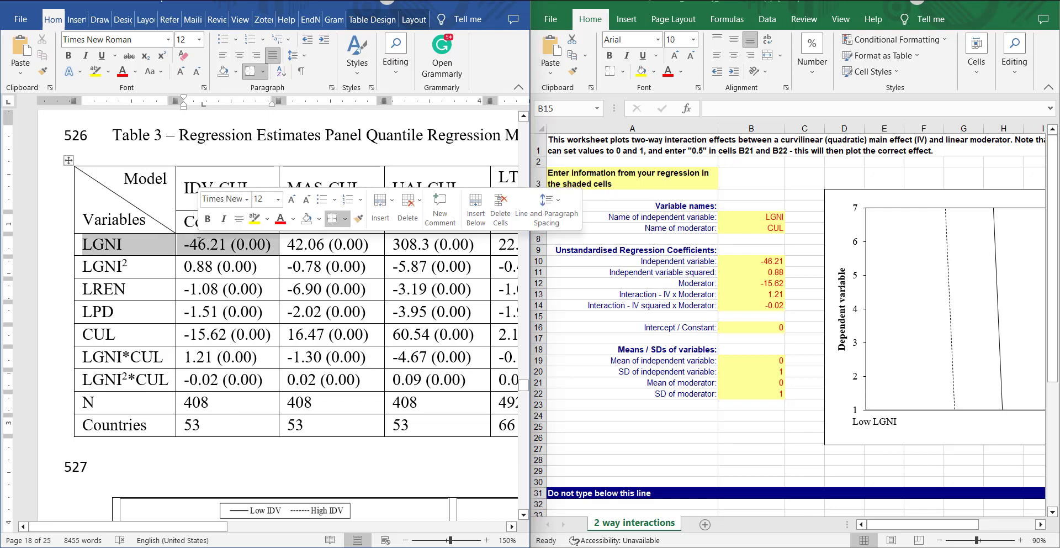
left_click(167, 386)
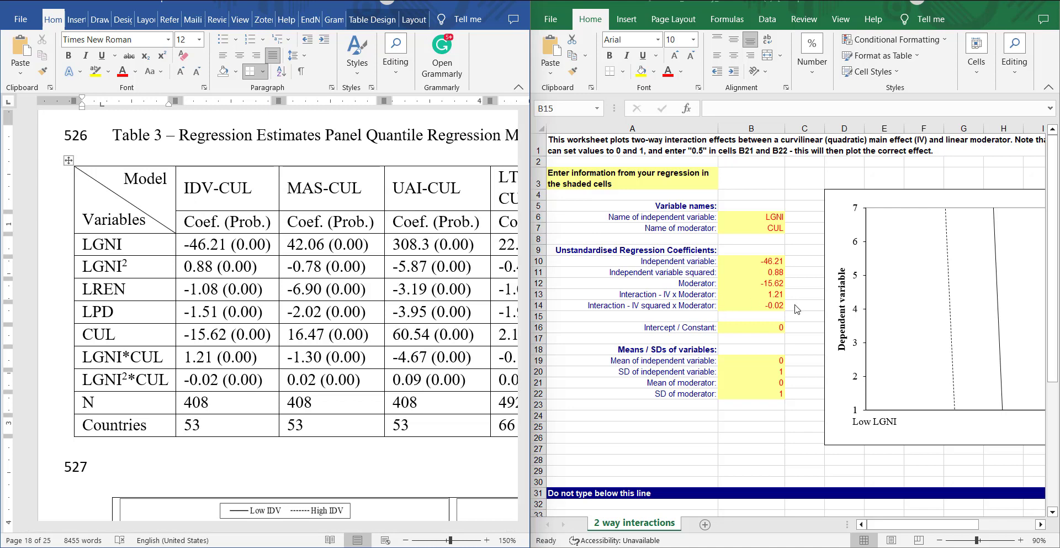
left_click(771, 306)
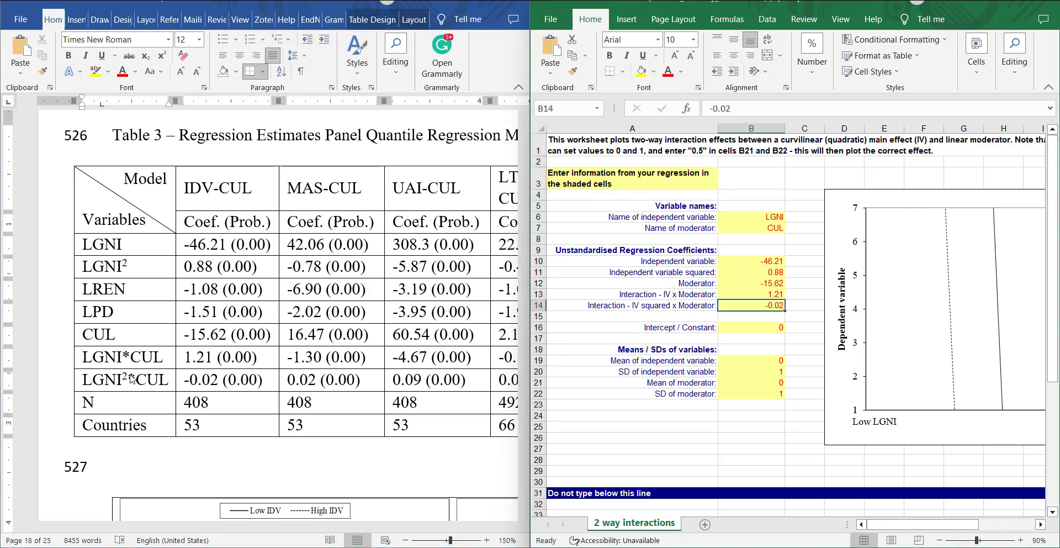
left_click(756, 294)
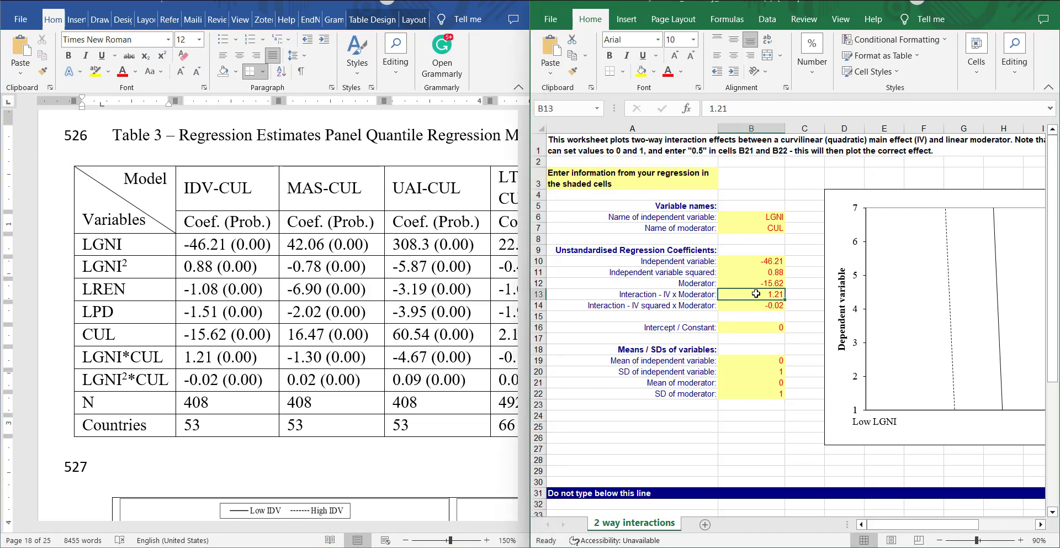
left_click(111, 335)
left_click_drag(89, 331, 253, 335)
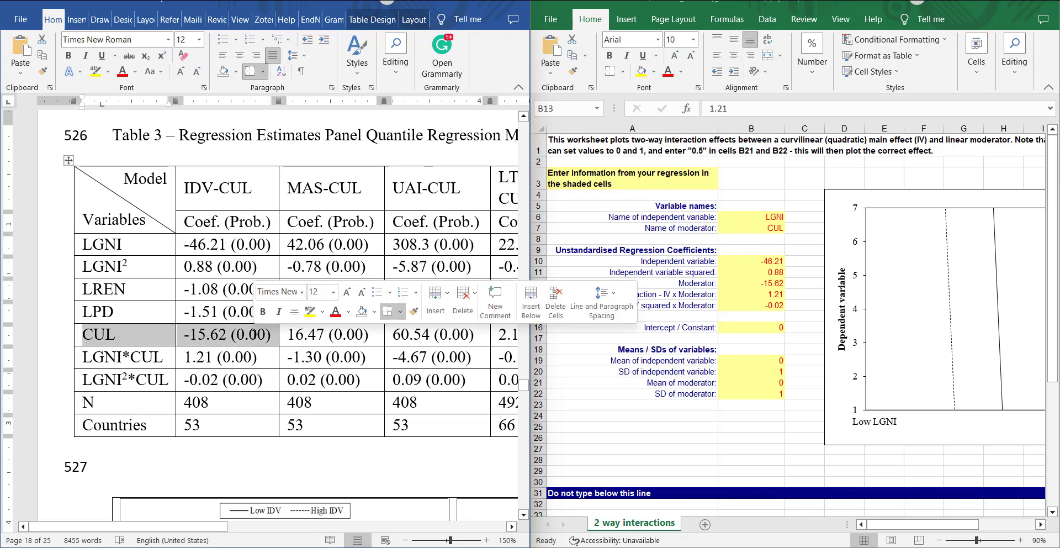
left_click(762, 283)
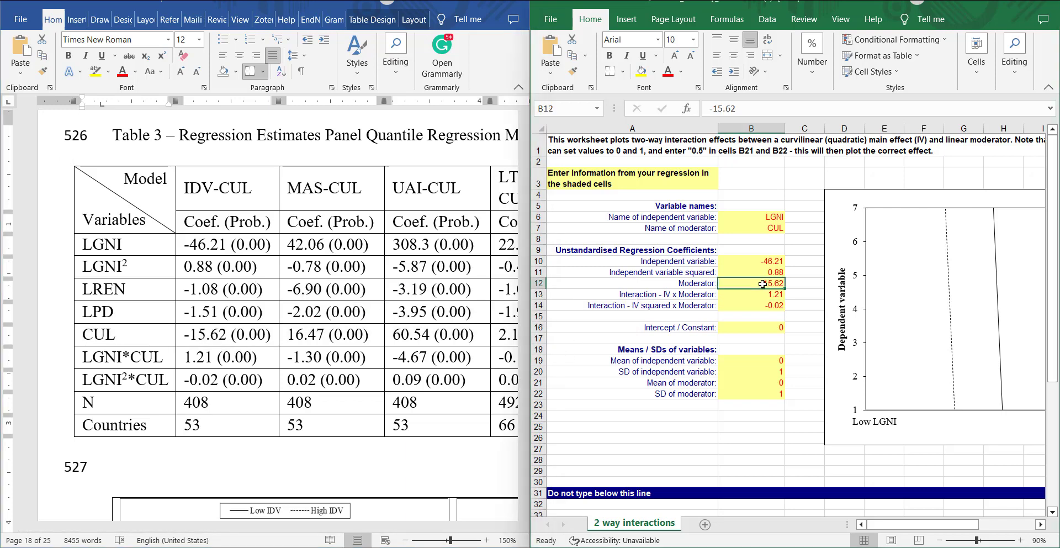
Set the mean of the independent variable to 25 and its SD to 2.01, using Table 2's LGNI column
left_click(736, 360)
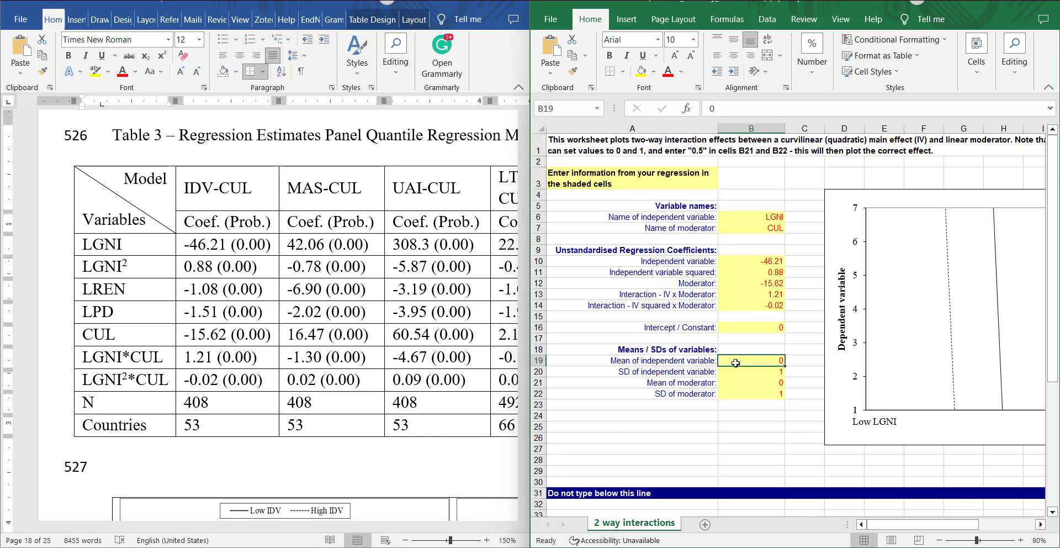
scroll(737, 360, "down", 2)
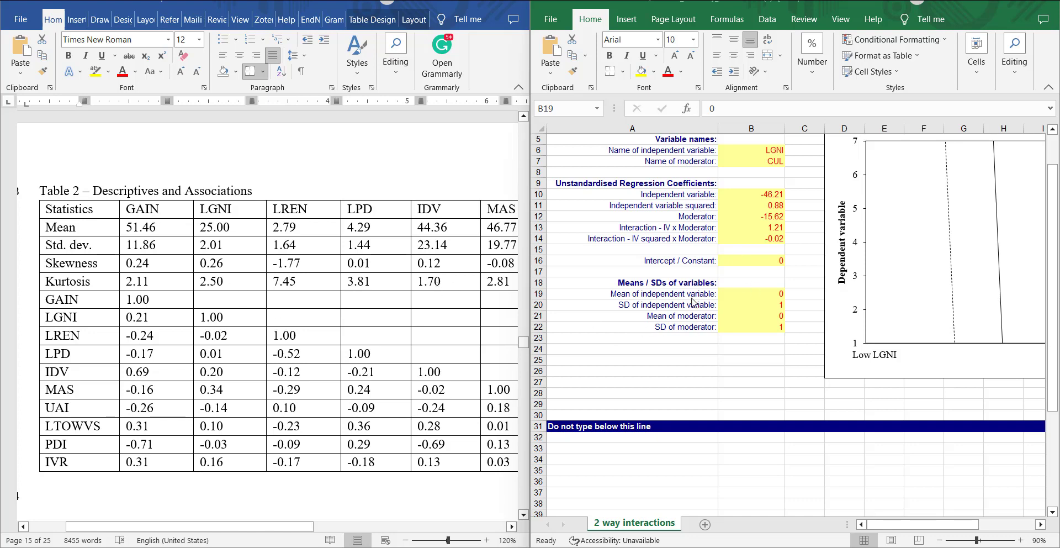
left_click(746, 293)
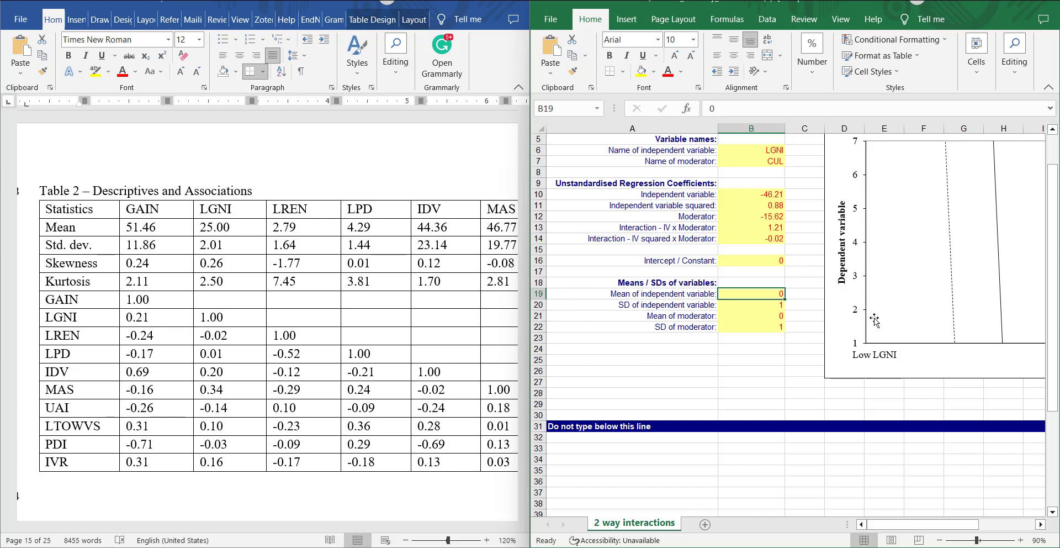
type("250")
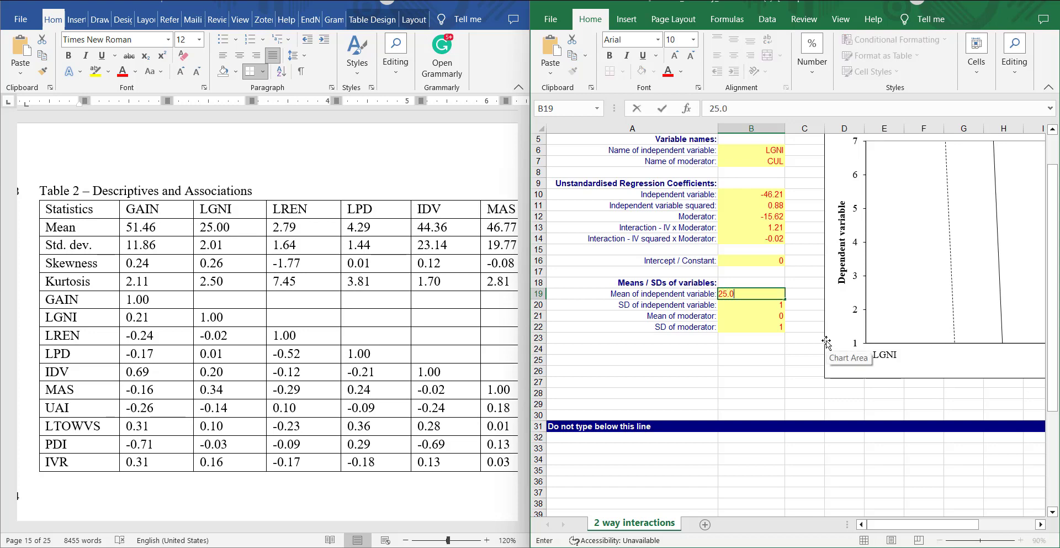
type("0")
key("Return")
type("2.01")
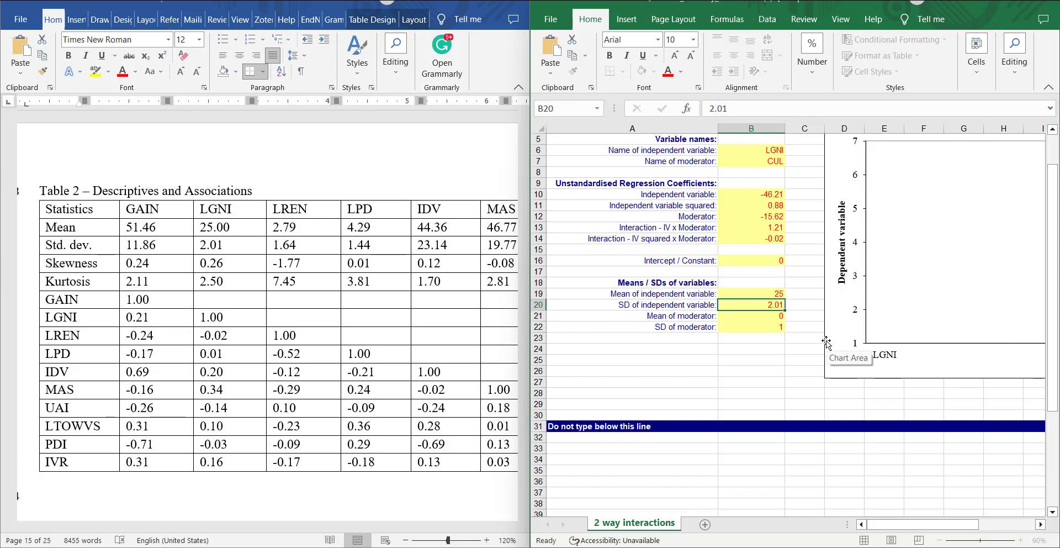
key("Return")
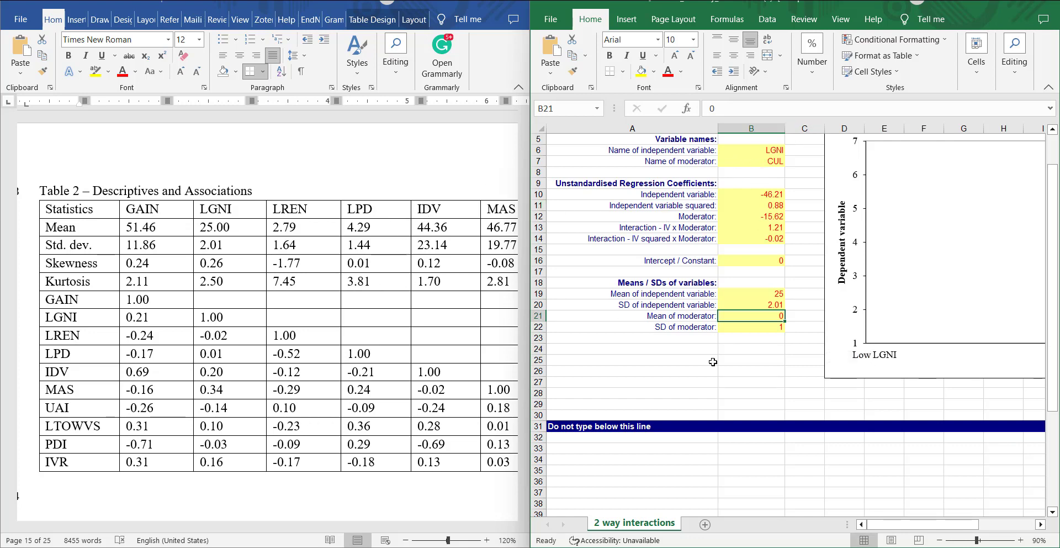
Set the mean of the moderator to 44.36 and its SD to 23.14, using Table 2's IDV column
left_click(777, 329)
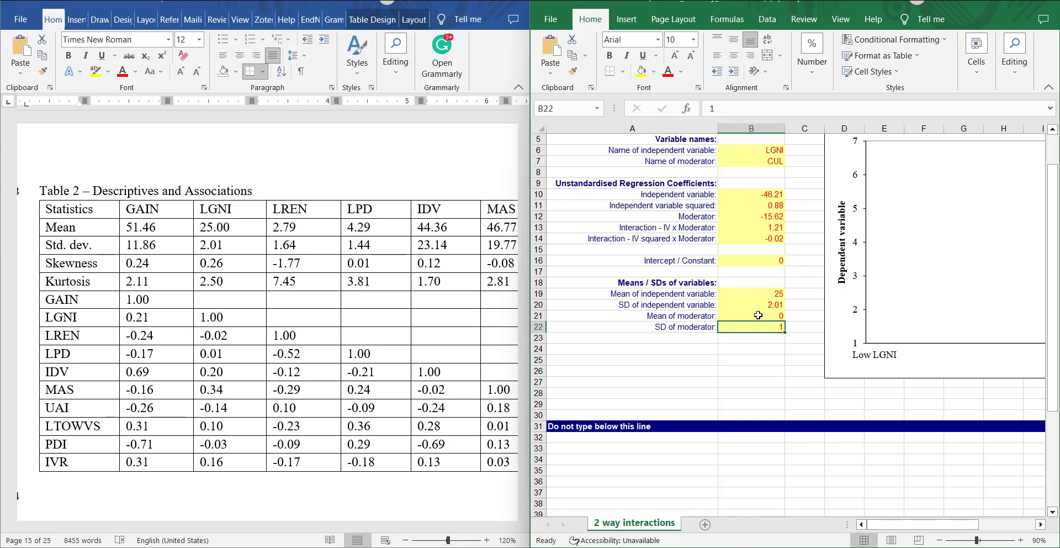
left_click(757, 315)
type("44.36")
key("Return")
type("23.14")
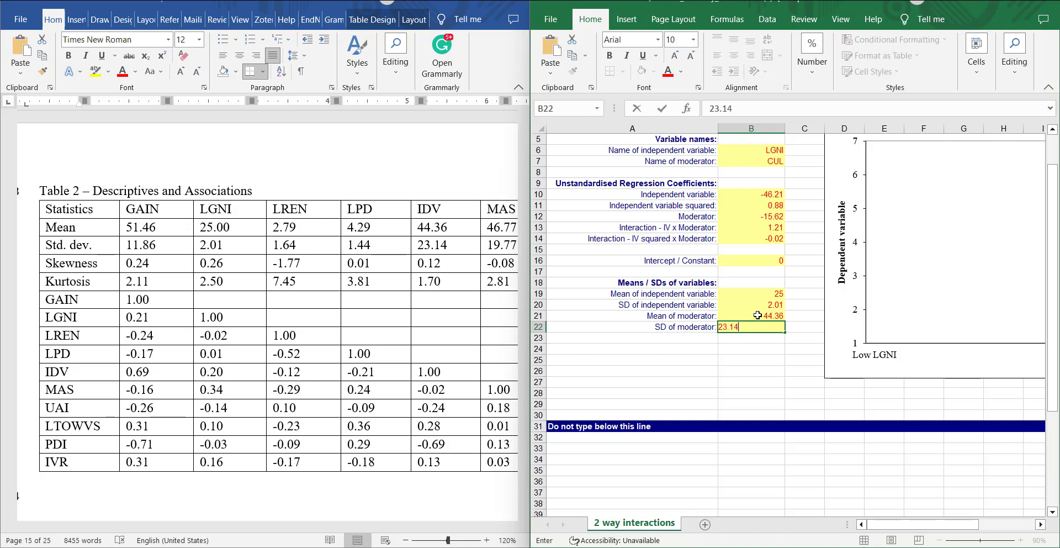
key("Return")
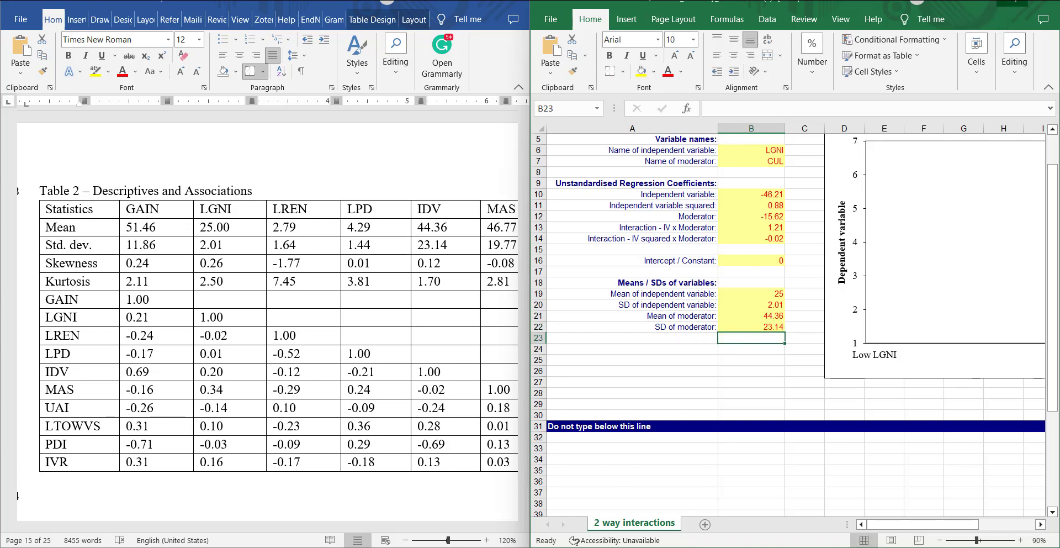
Maximize the spreadsheet window and apply a red font colour to the hidden plot data in A32:O37
double_click(1012, 3)
scroll(292, 246, "up", 2)
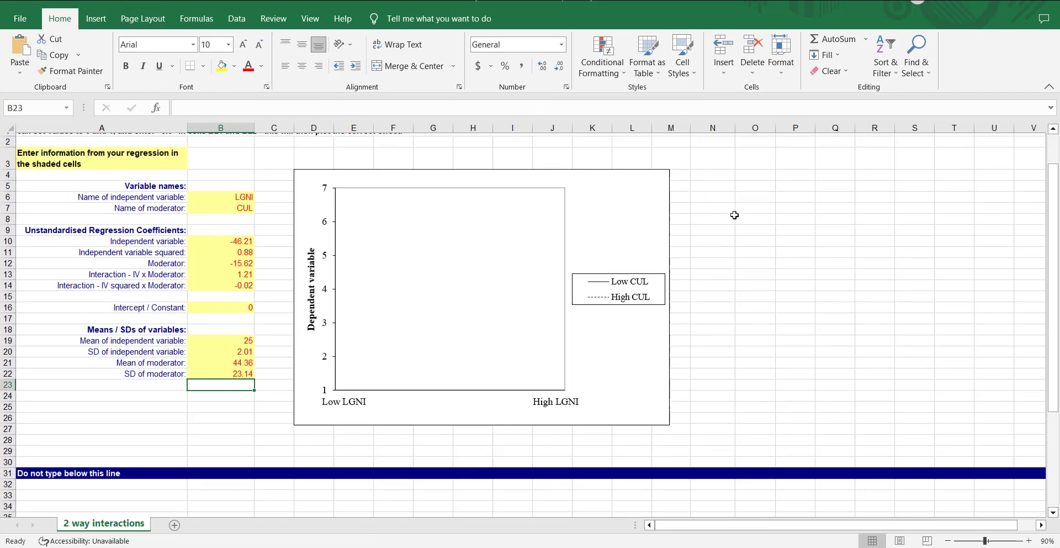
scroll(339, 424, "down", 2)
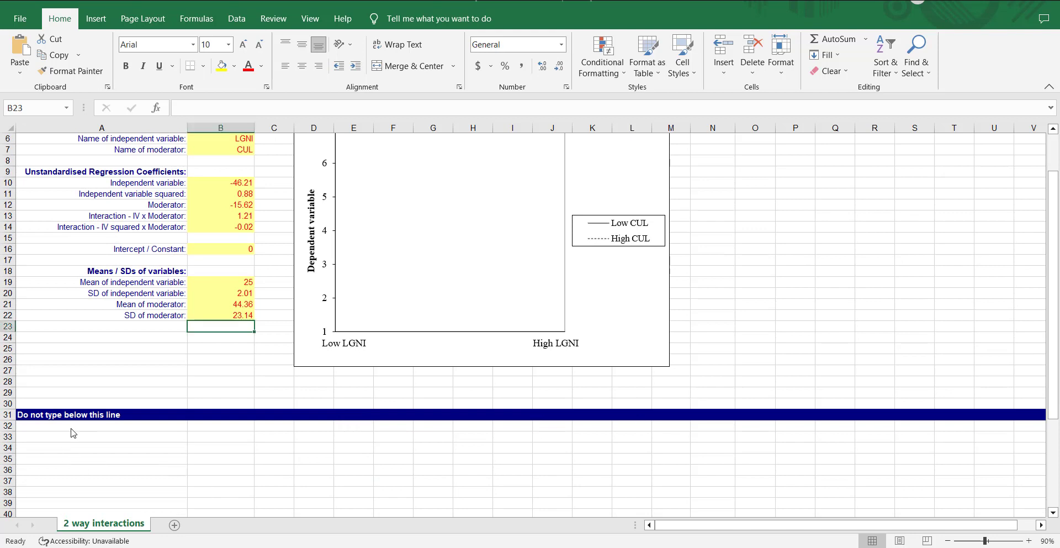
left_click_drag(91, 426, 765, 482)
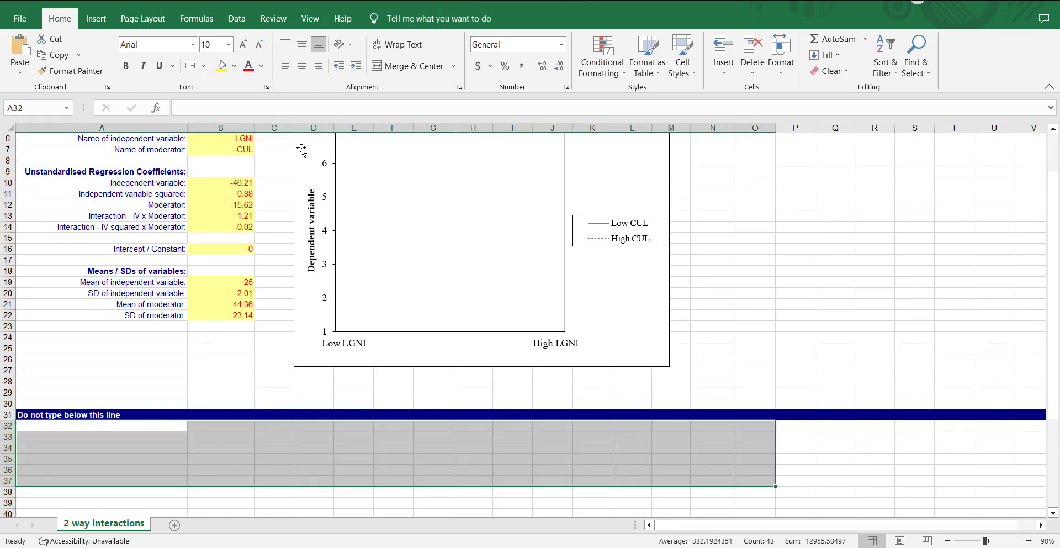
left_click(248, 70)
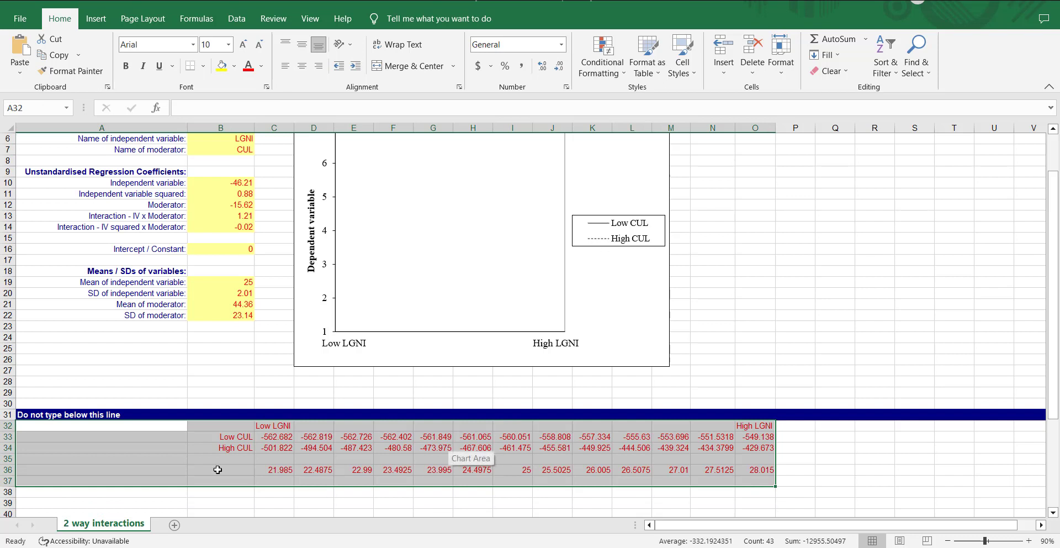
left_click(508, 393)
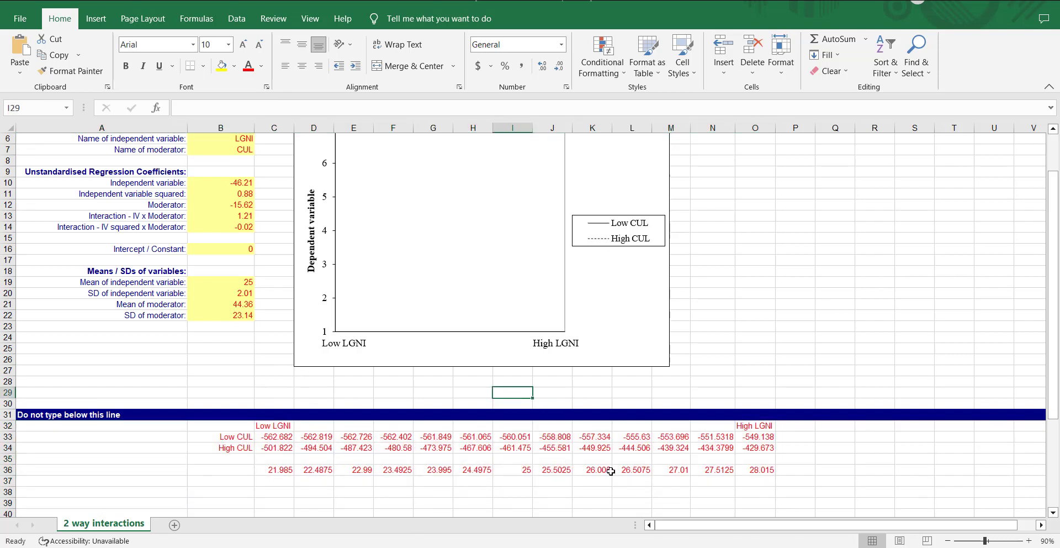
Reset the minimum bound of the chart's vertical axis to automatic and set its maximum bound to -400
scroll(298, 234, "up", 2)
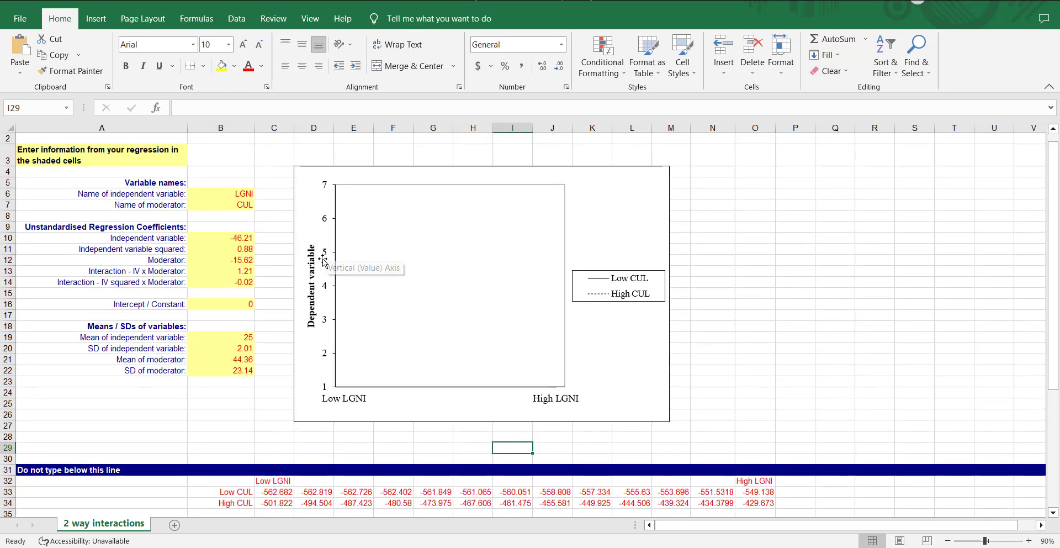
left_click(323, 255)
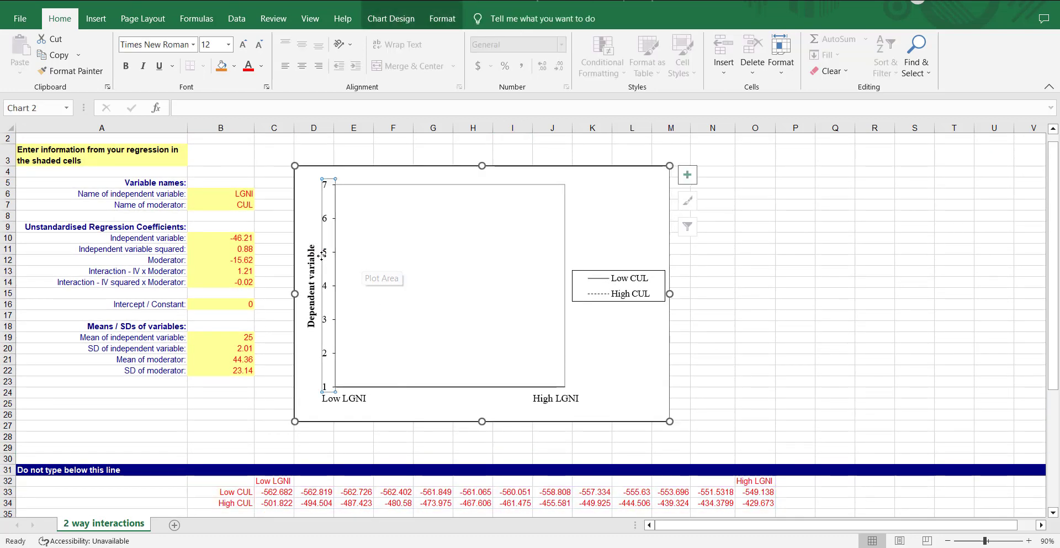
double_click(327, 254)
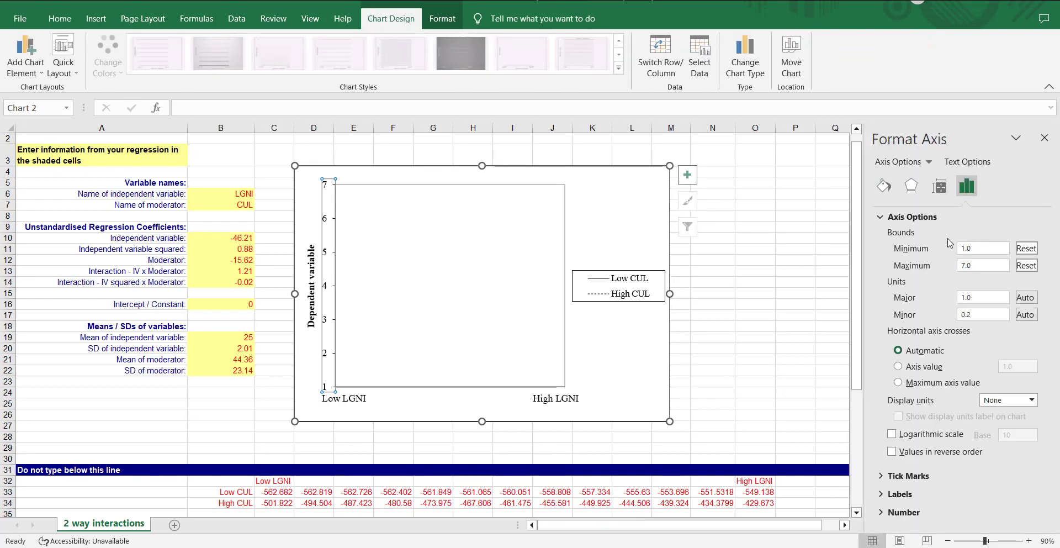
left_click(1027, 248)
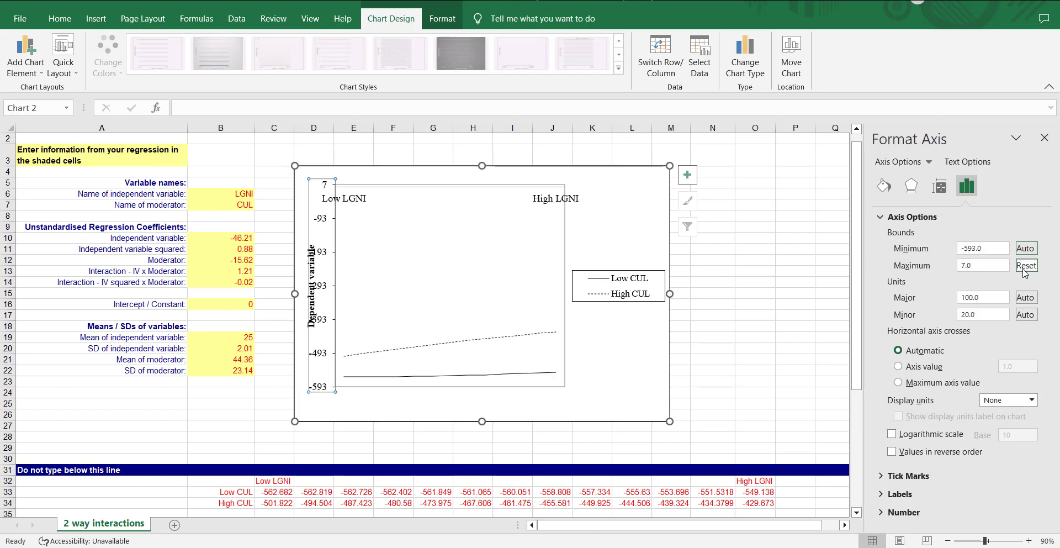
left_click(1025, 265)
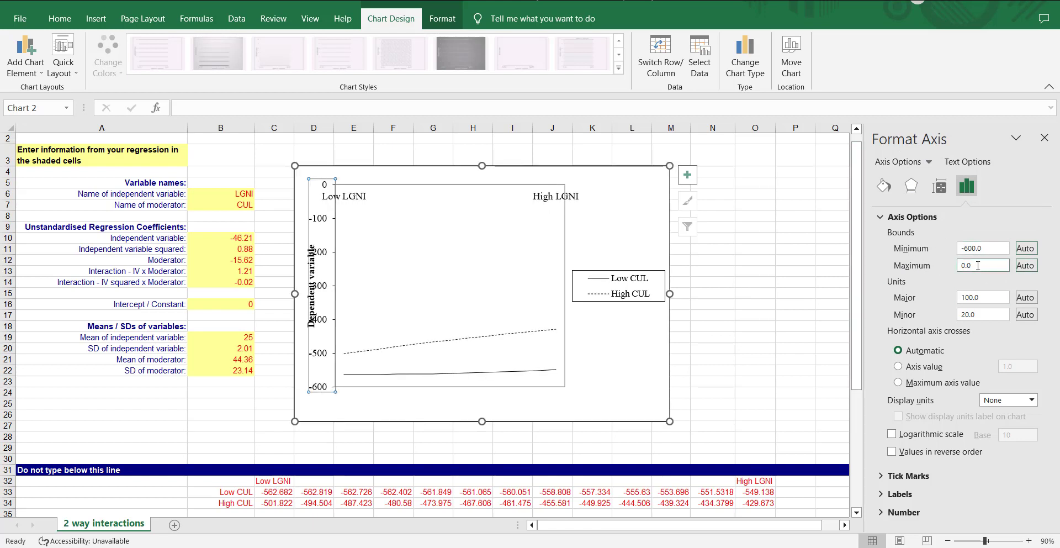
left_click_drag(978, 265, 947, 269)
key("Return")
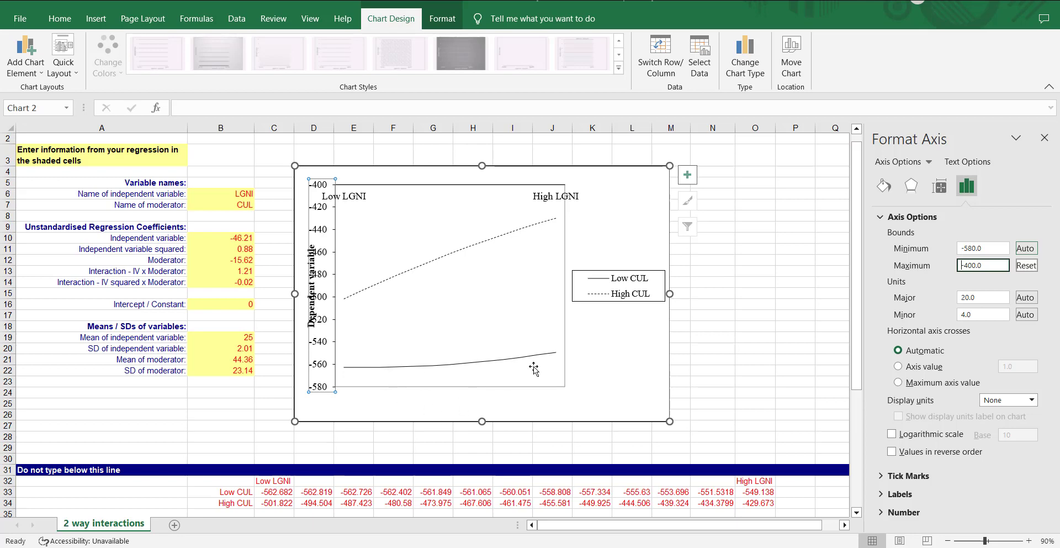
Change the chart's vertical axis title to GAIN
left_click(311, 293)
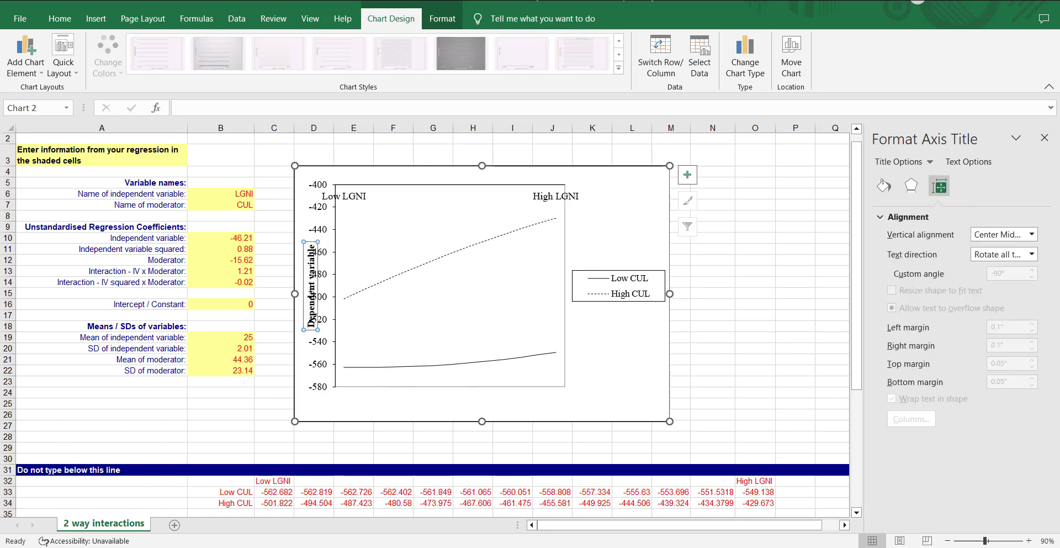
double_click(311, 292)
triple_click(311, 292)
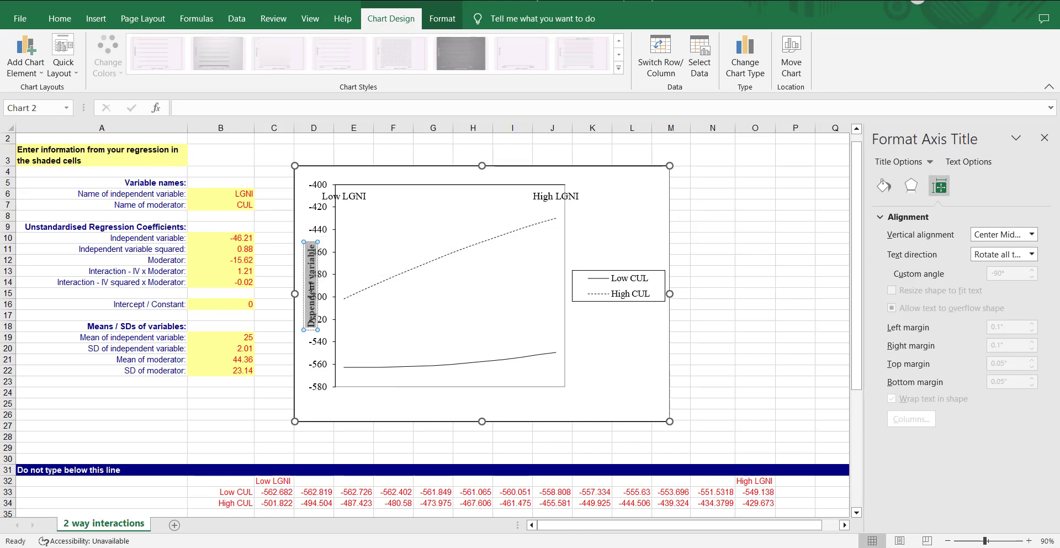
type("GAIn")
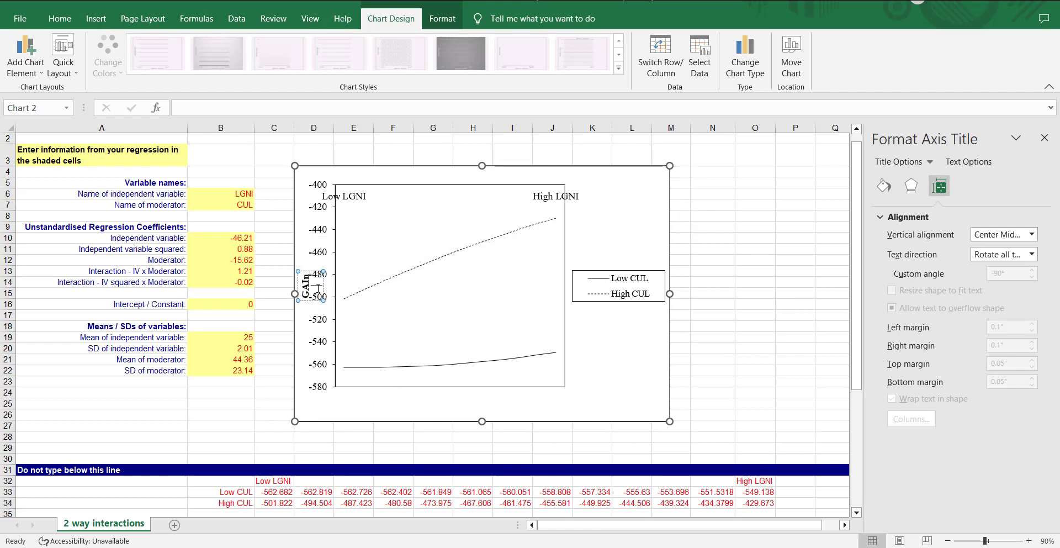
key("BackSpace")
key("BackSpace")
type("IN")
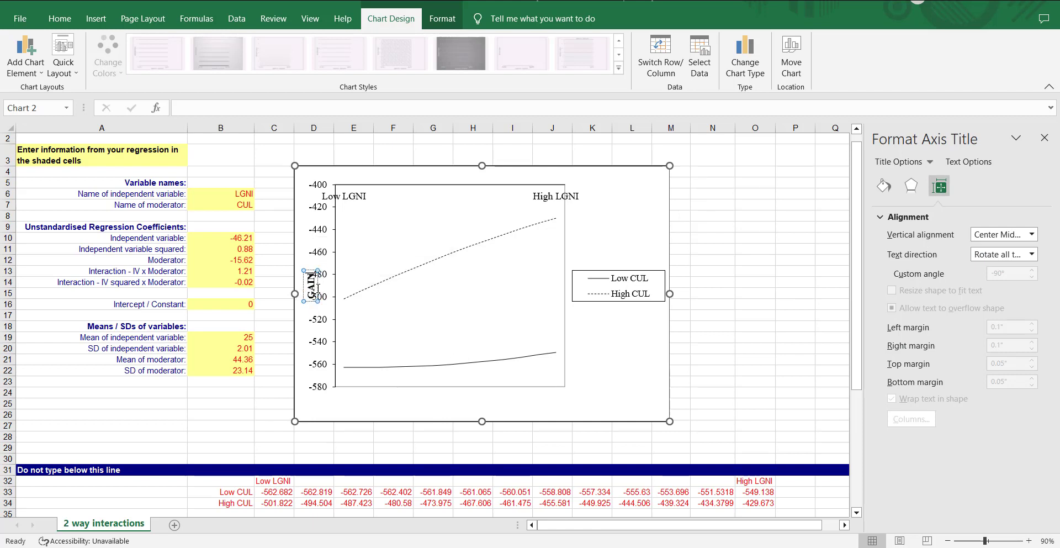
Move the GAIN axis title to the chart's outer edge, clear of the axis numbers
left_click(307, 279)
left_click(307, 266)
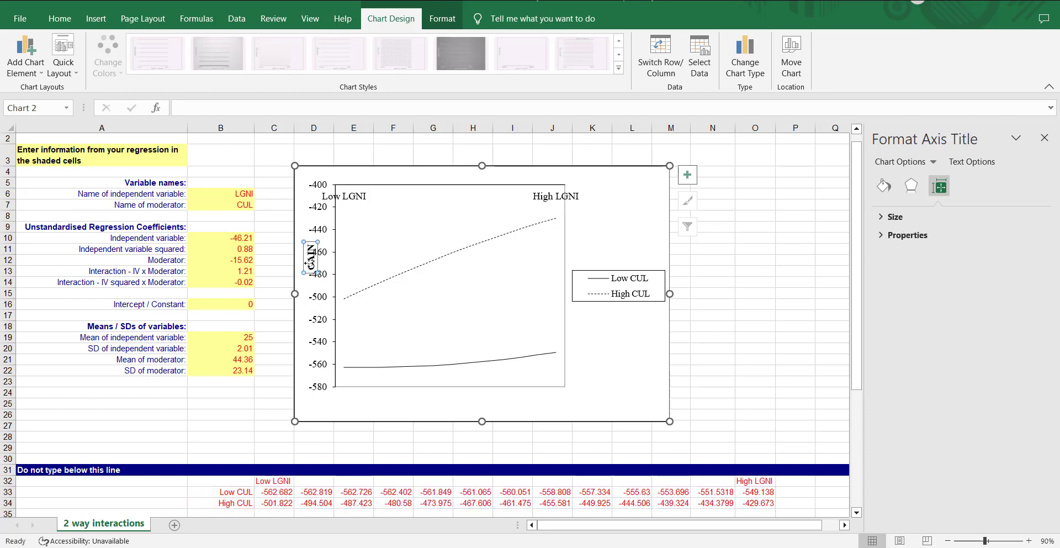
left_click_drag(305, 266, 298, 286)
Add a chart title above the interaction chart
left_click(478, 391)
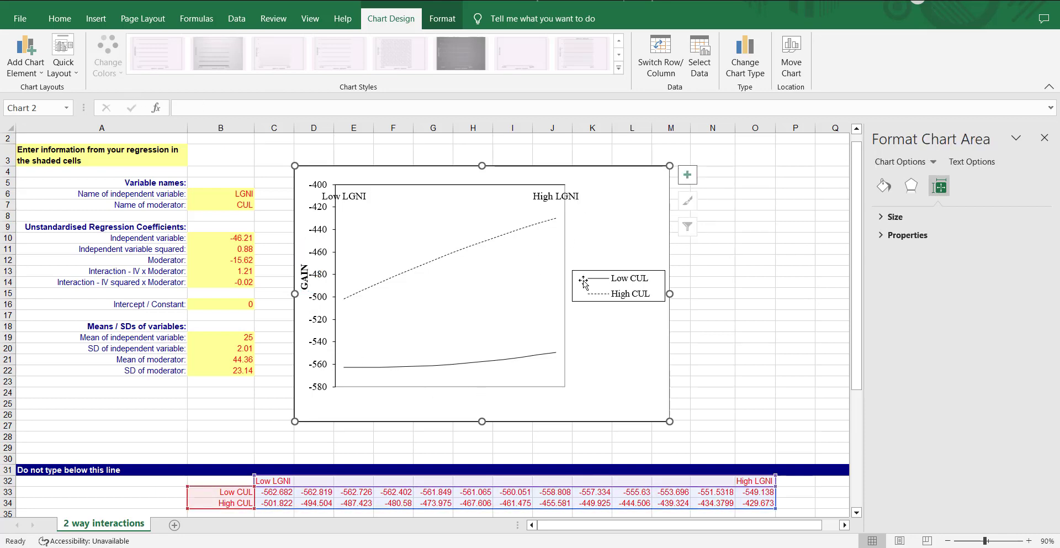
left_click(26, 56)
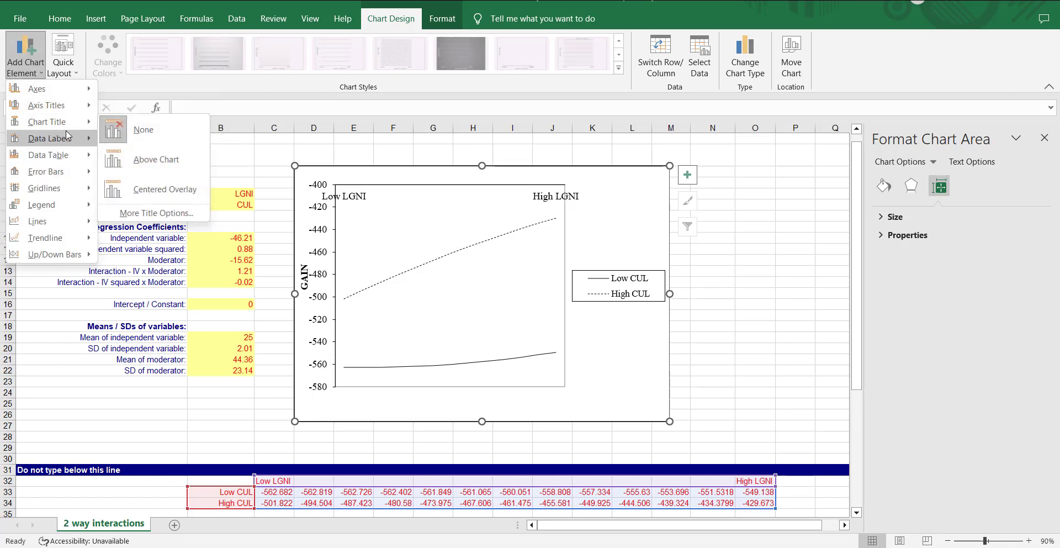
left_click(131, 172)
Place the legend at the bottom of the chart and widen the plot area toward the chart's right edge
left_click(615, 283)
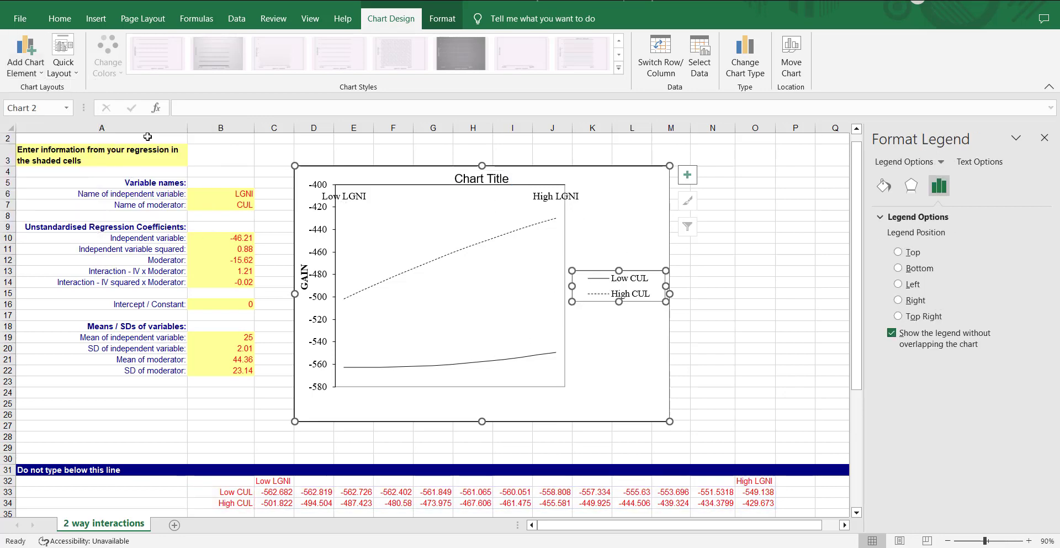
left_click(25, 52)
mouse_move(87, 215)
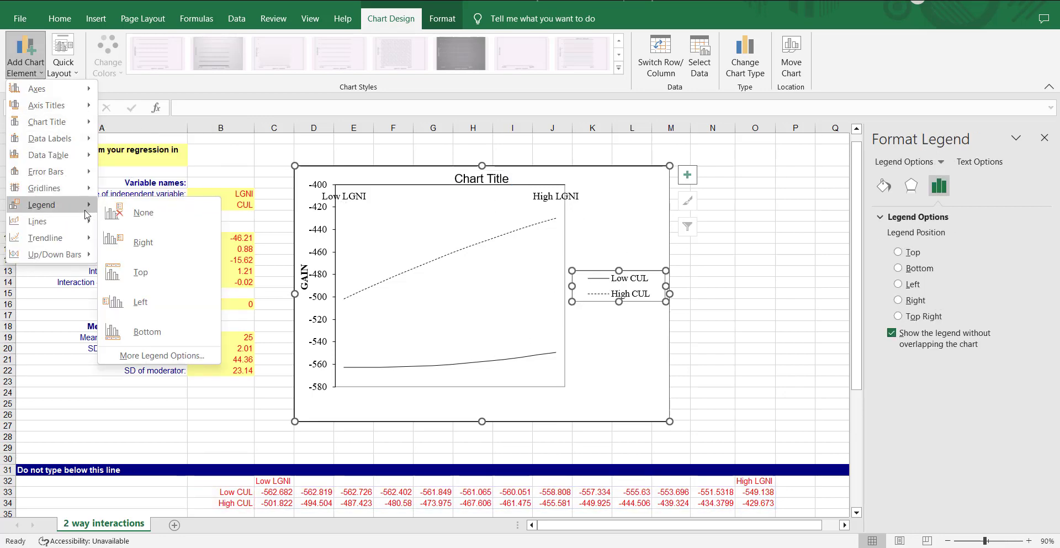
left_click(148, 334)
left_click(488, 305)
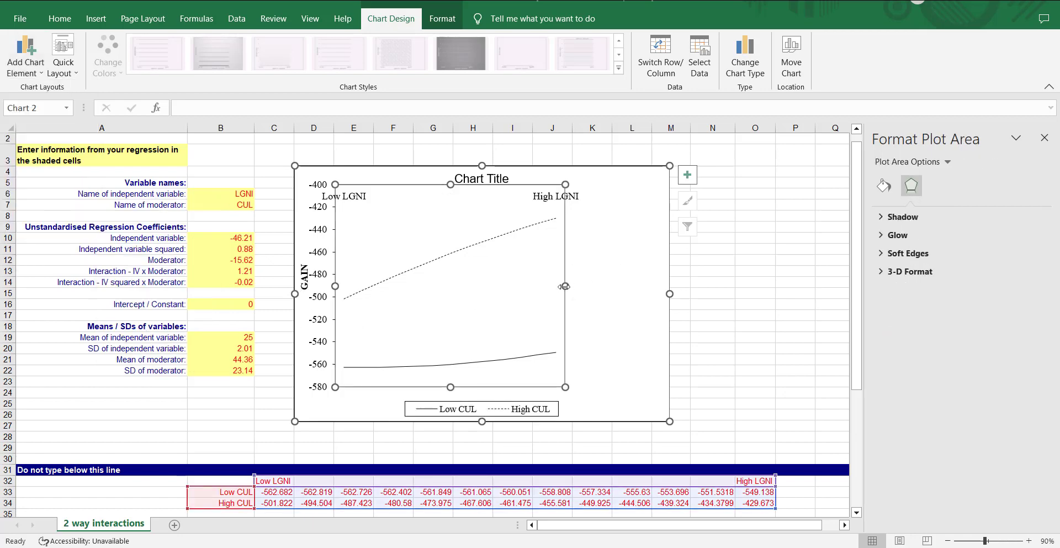
left_click_drag(564, 286, 705, 289)
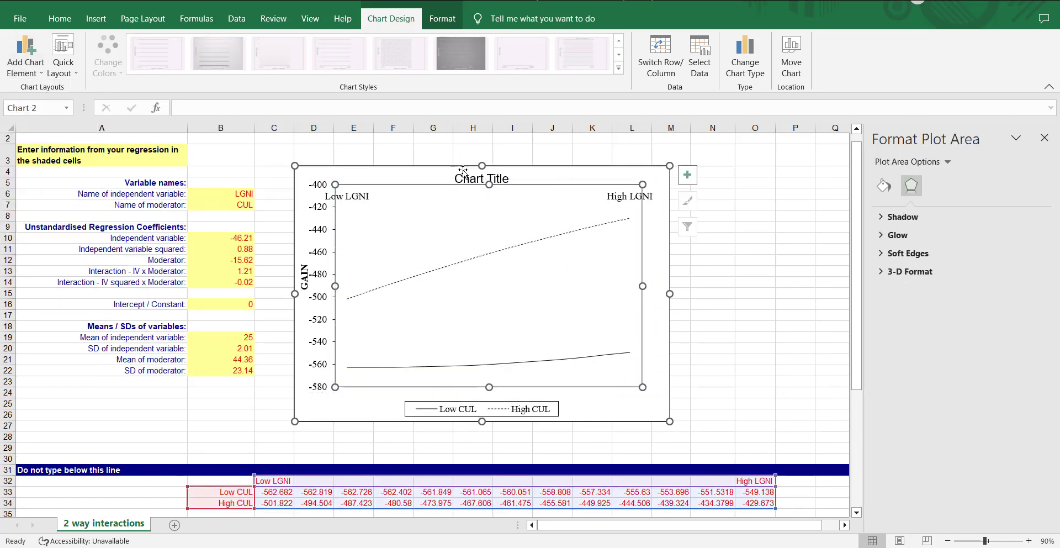
Make the horizontal axis cross the chart's vertical axis at the axis value -580
left_click(464, 172)
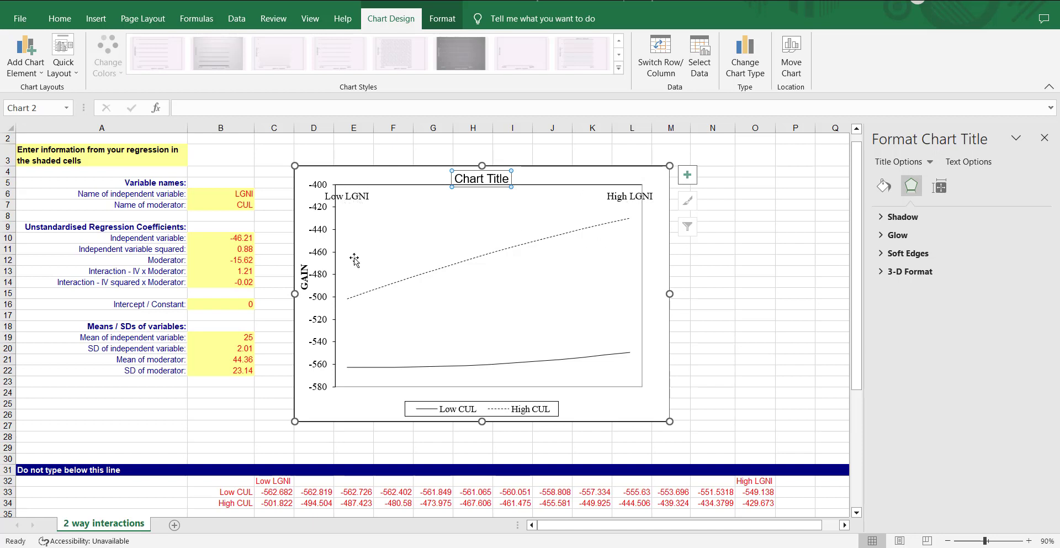
left_click(319, 255)
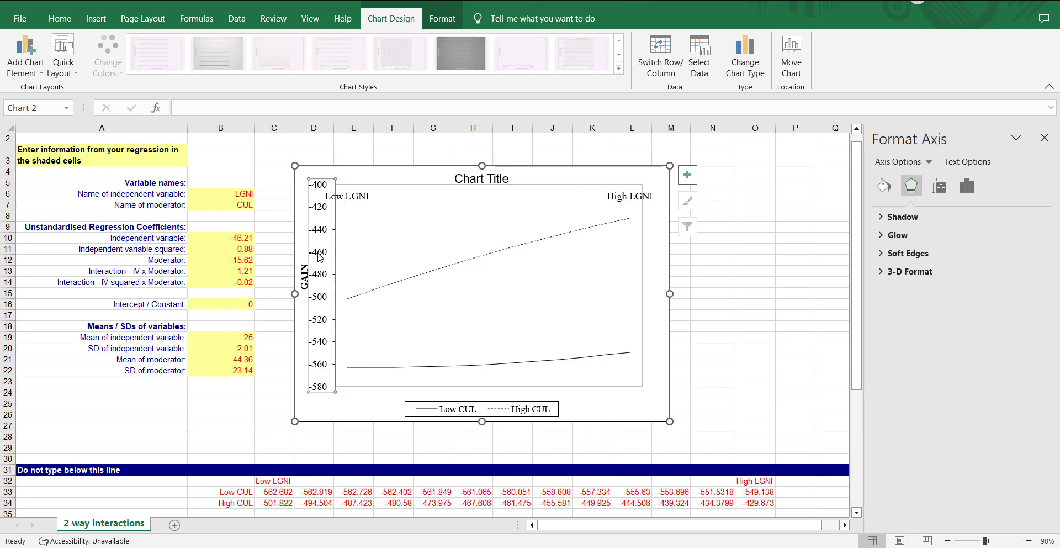
left_click(966, 186)
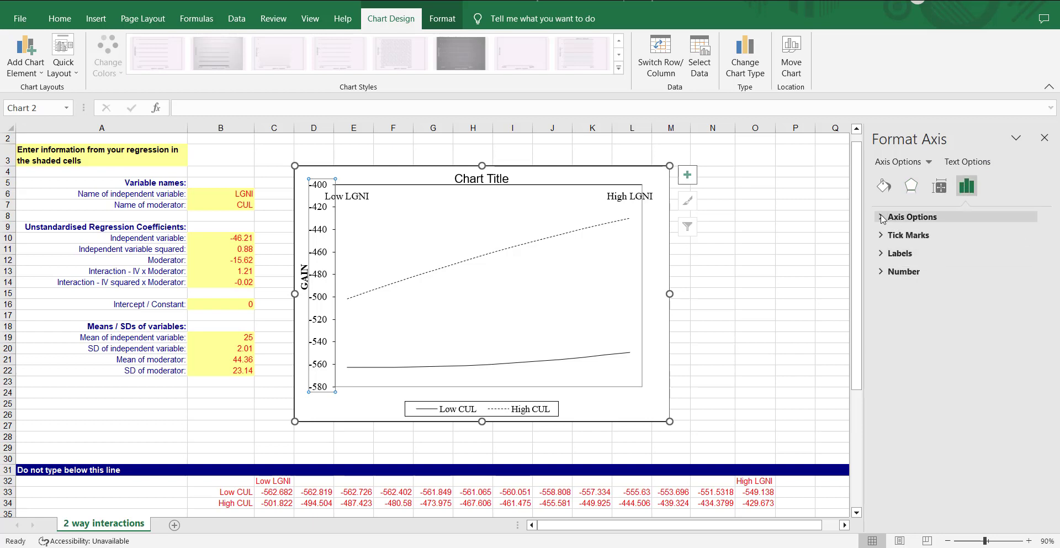
left_click(882, 217)
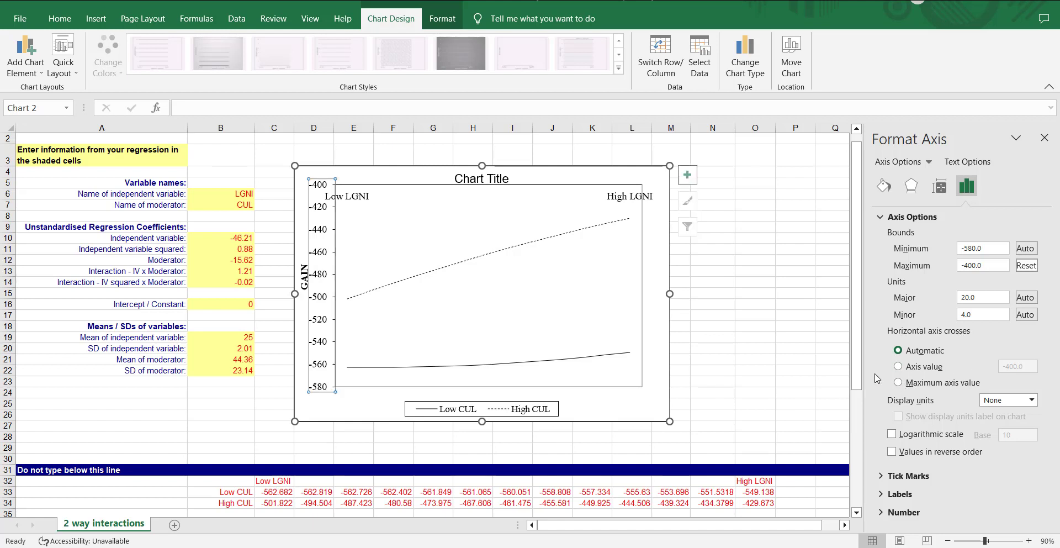
left_click(902, 368)
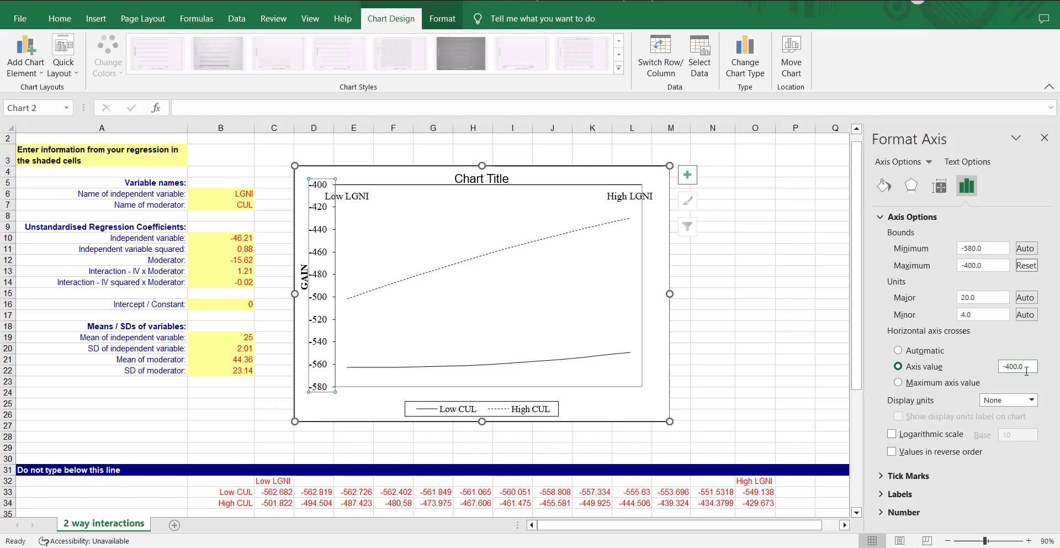
left_click_drag(1024, 370, 958, 375)
type("-580")
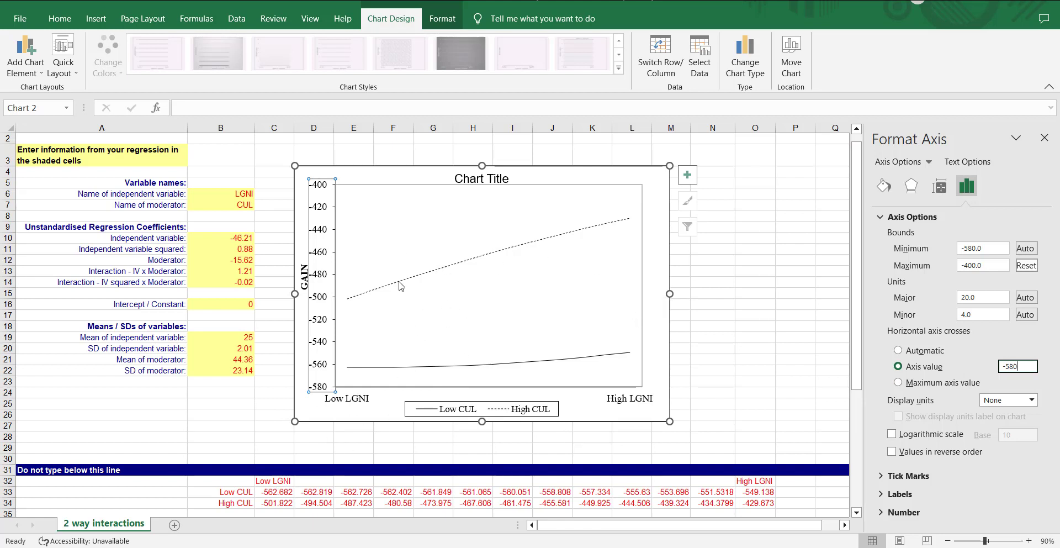
Set the vertical axis bounds to a maximum of -420 and a minimum of -575
left_click(987, 265)
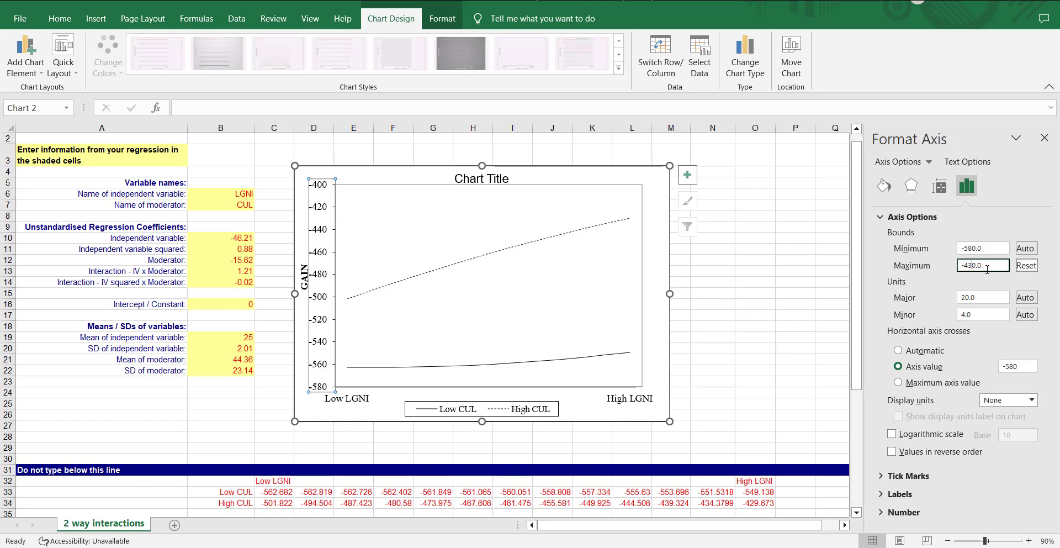
type("2")
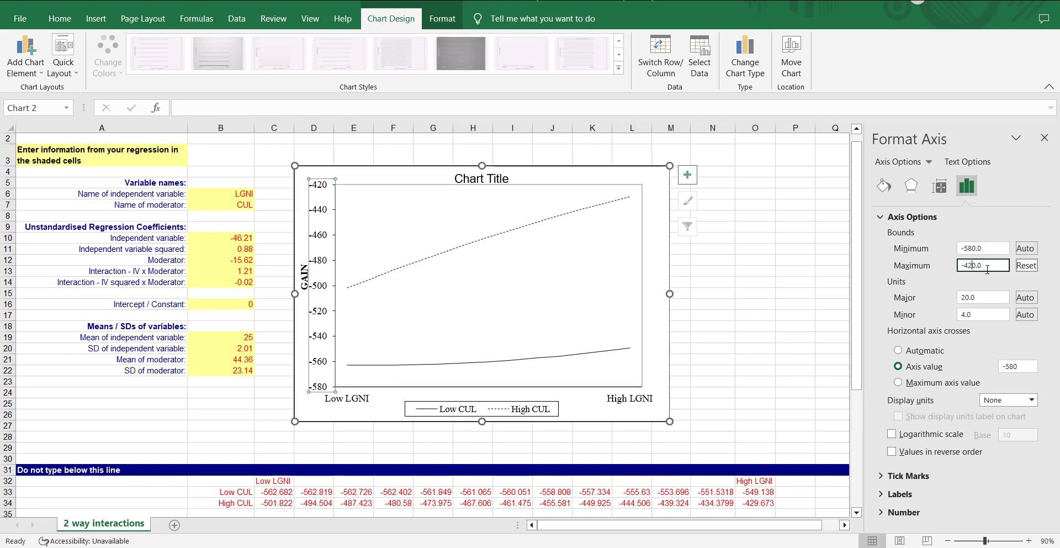
left_click(973, 248)
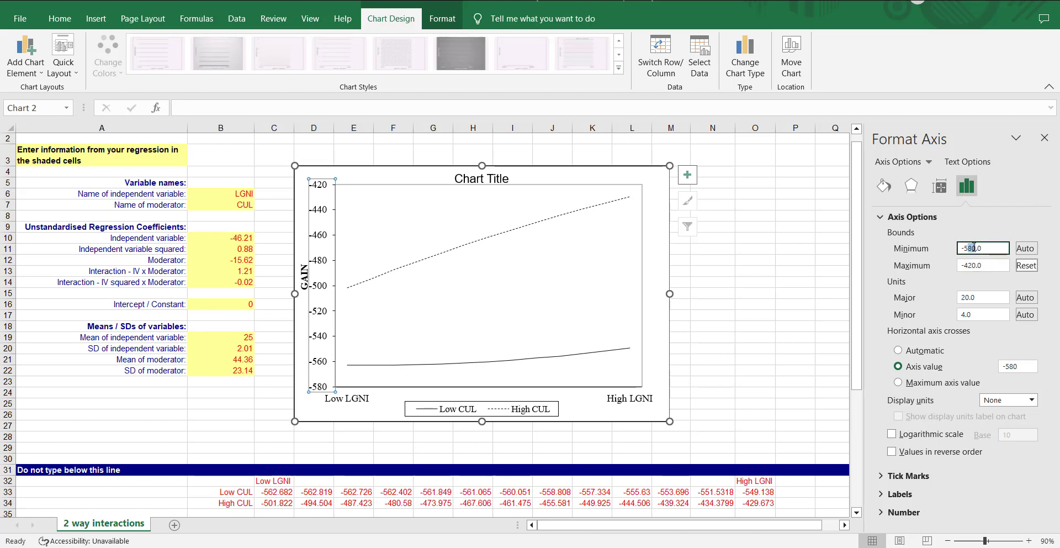
key("Return")
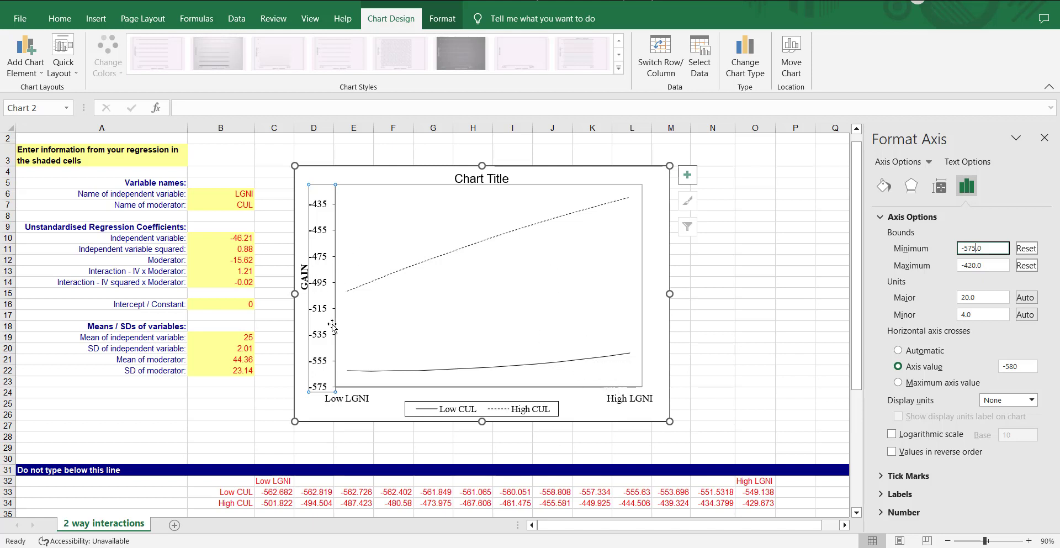
left_click(324, 291)
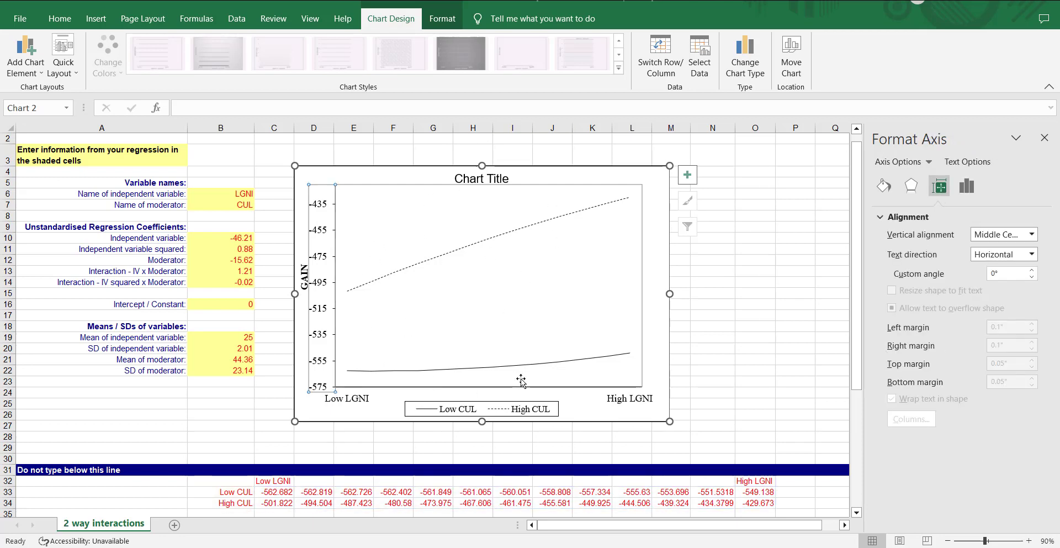
Copy the interaction chart and try pasting it as a picture at cell N17
left_click(614, 418)
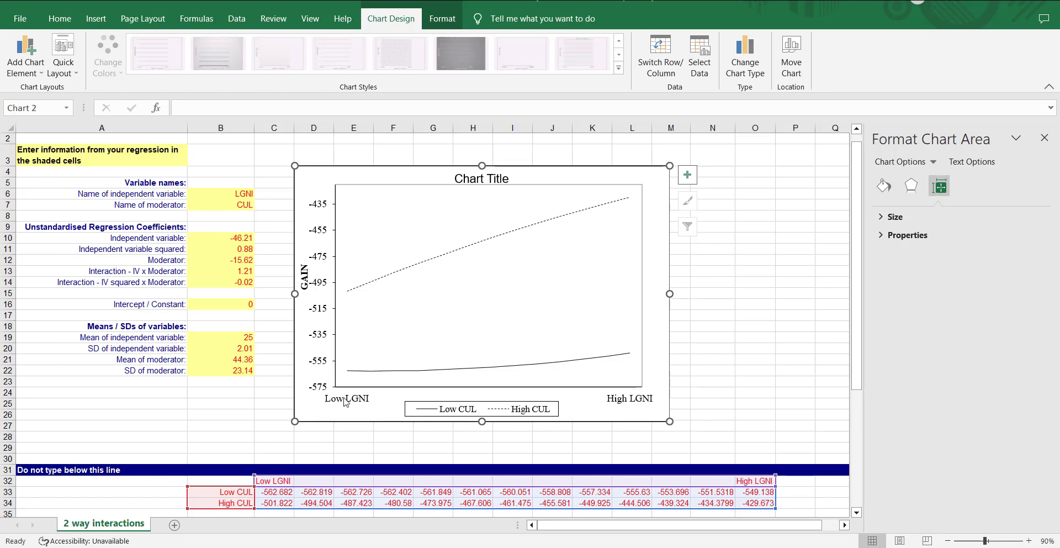
right_click(301, 410)
left_click(337, 123)
left_click(58, 18)
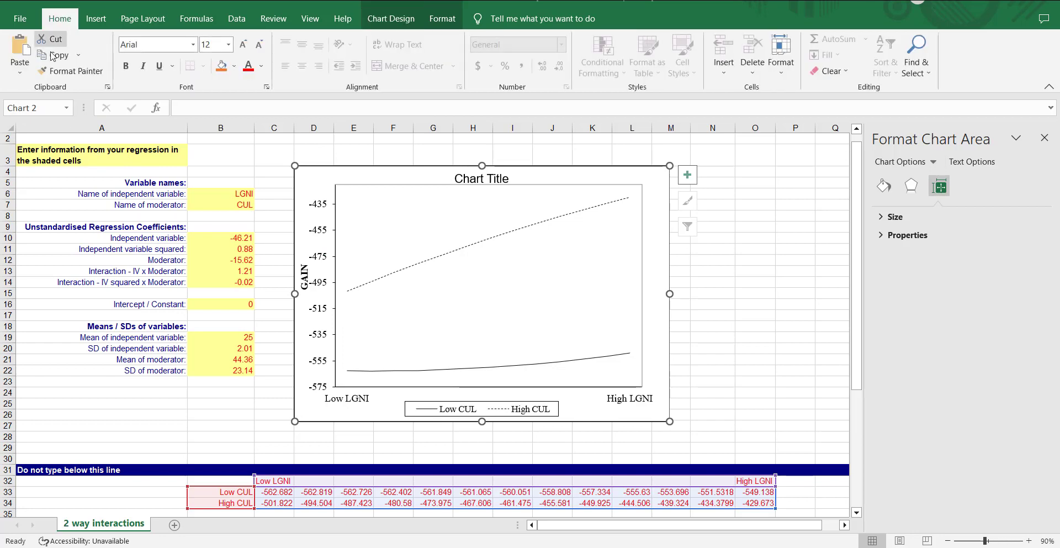
left_click(20, 72)
left_click(22, 126)
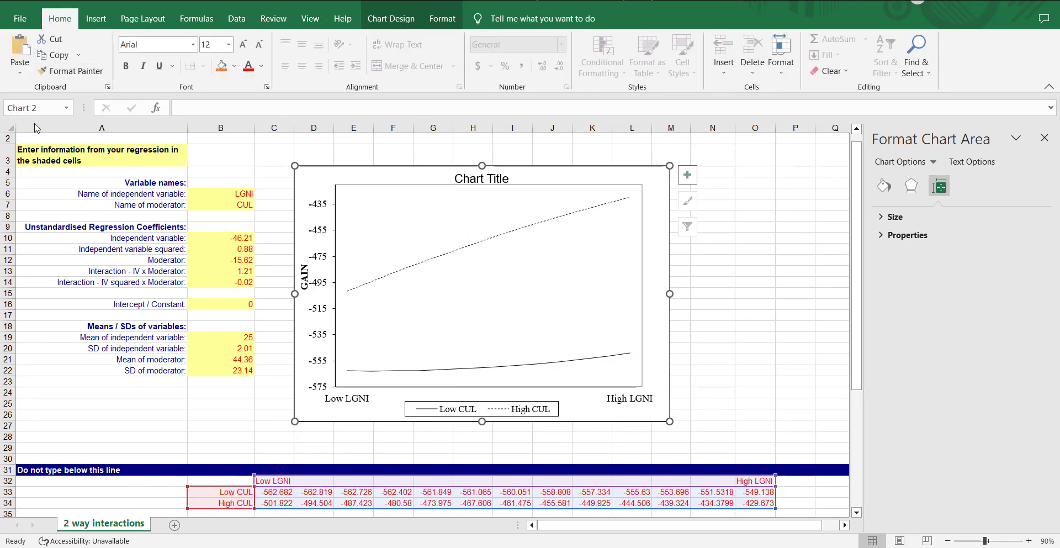
left_click(592, 318)
left_click(712, 314)
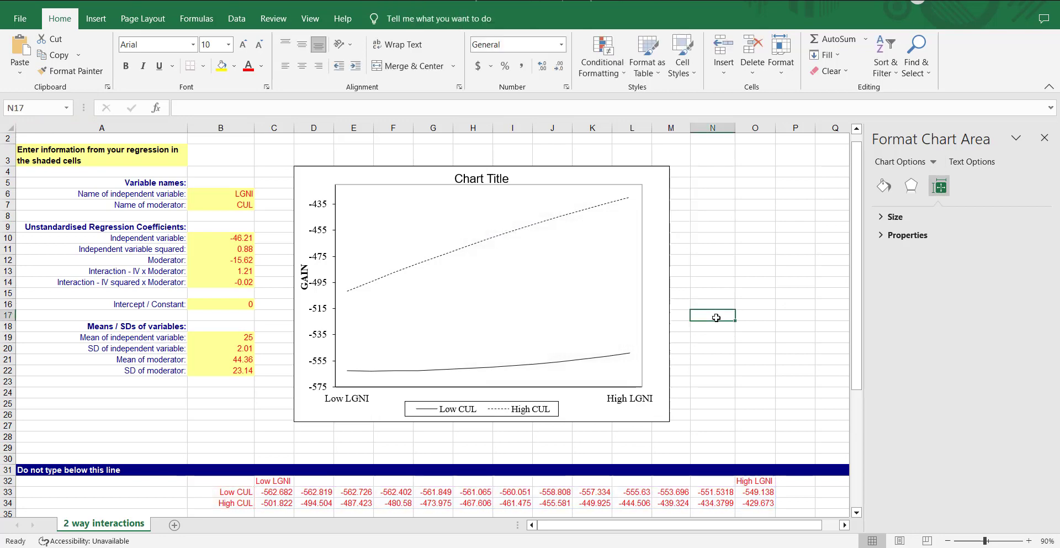
left_click(20, 72)
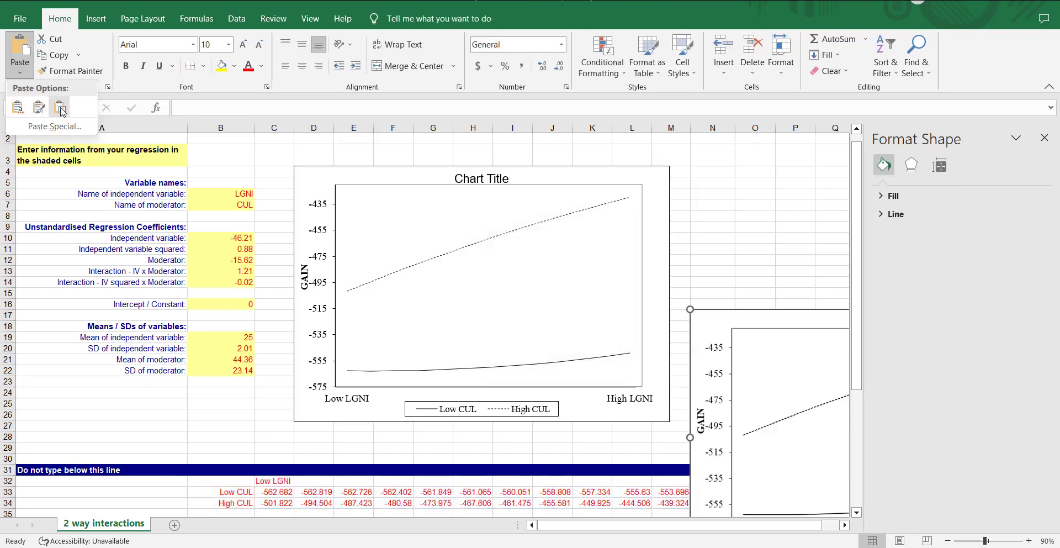
left_click(691, 198)
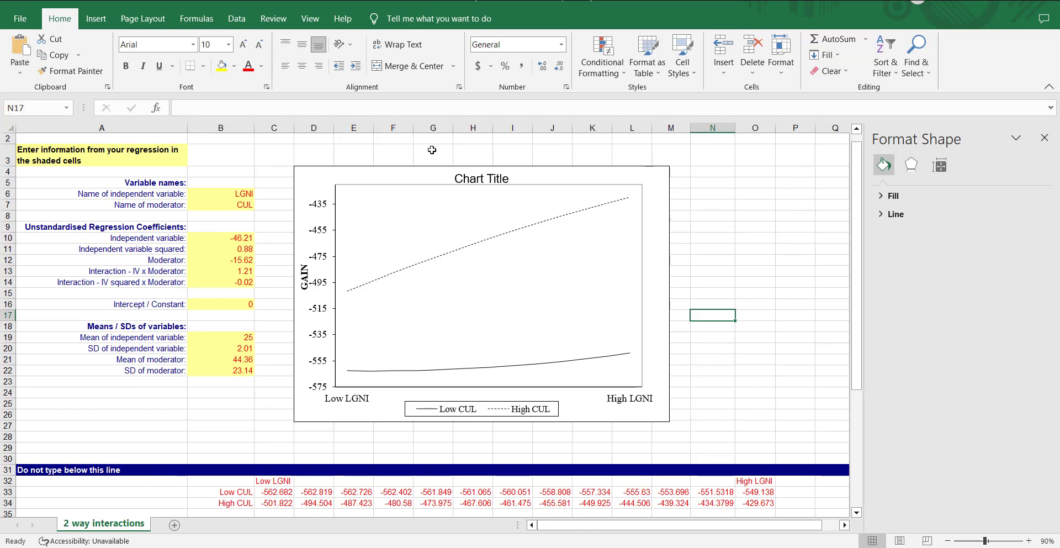
left_click(366, 173)
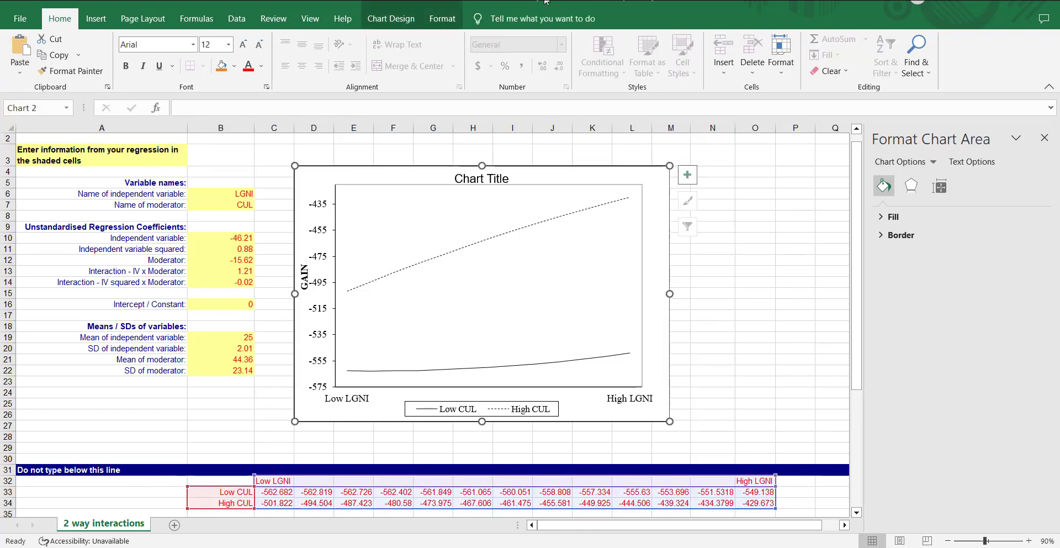
left_click(445, 22)
left_click(391, 18)
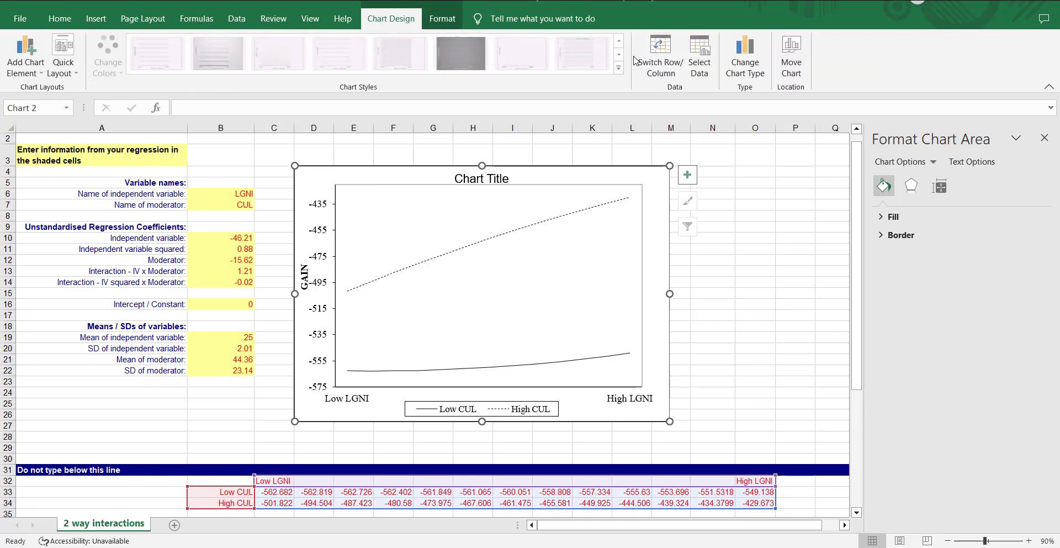
left_click(431, 297)
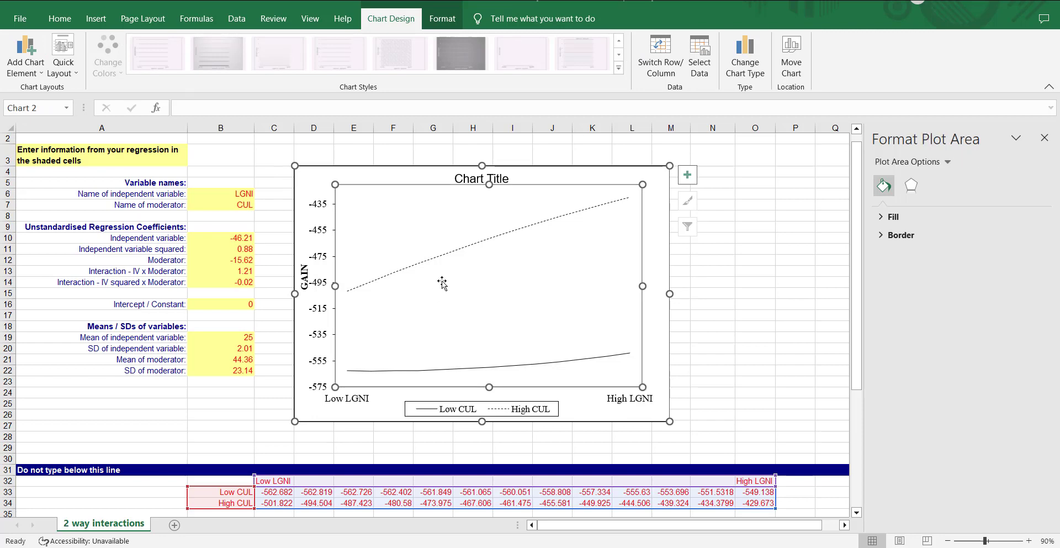
left_click(418, 264)
left_click(443, 18)
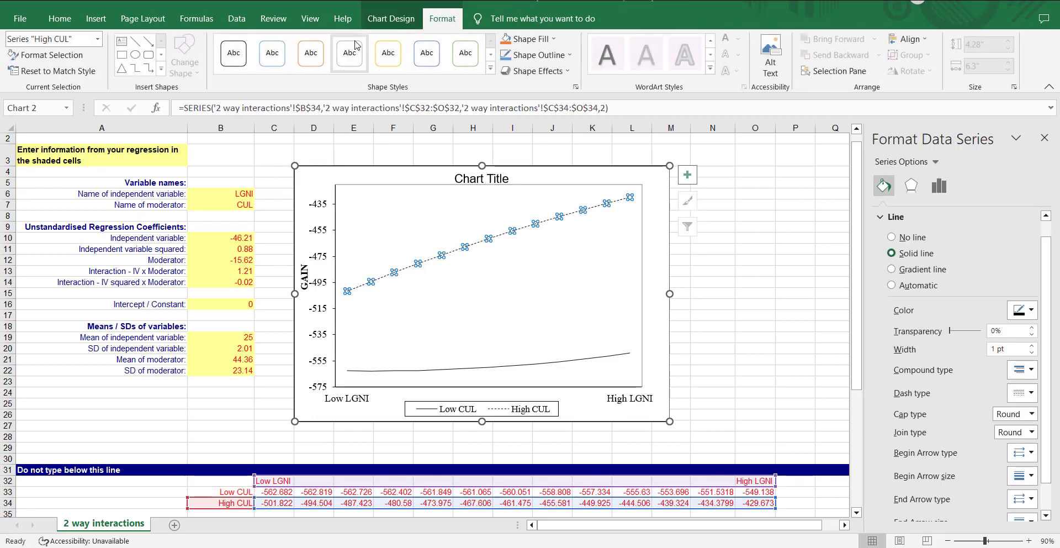
left_click(740, 312)
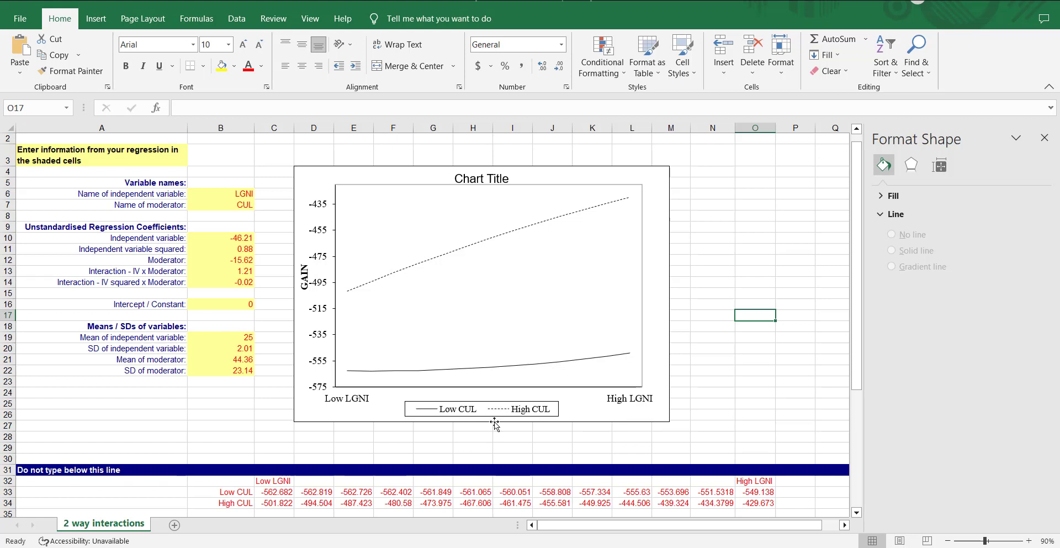
Enlarge the chart title's font size to 20 and deselect the chart
left_click(463, 180)
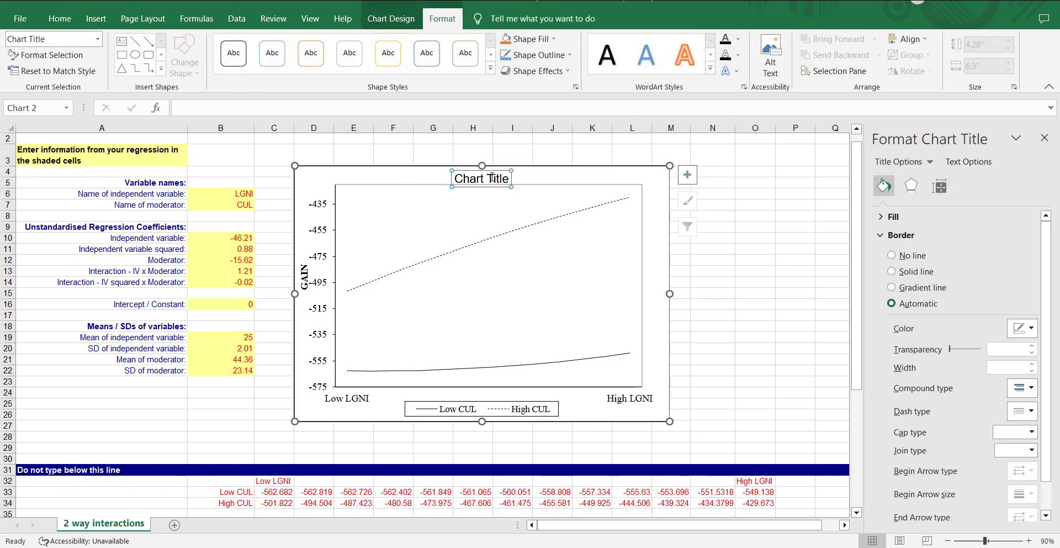
left_click(60, 18)
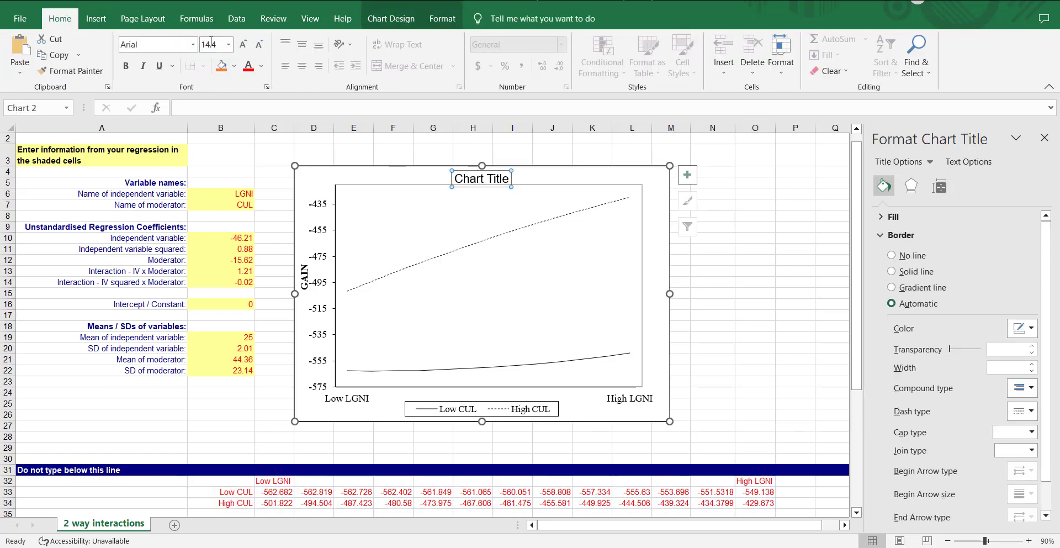
left_click(243, 45)
left_click(243, 44)
left_click(242, 44)
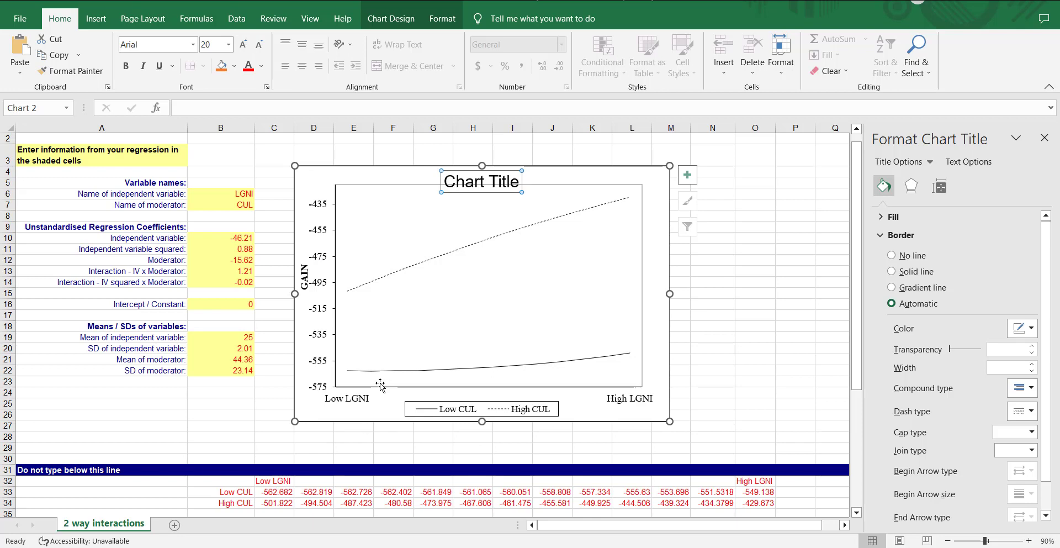
left_click(343, 381)
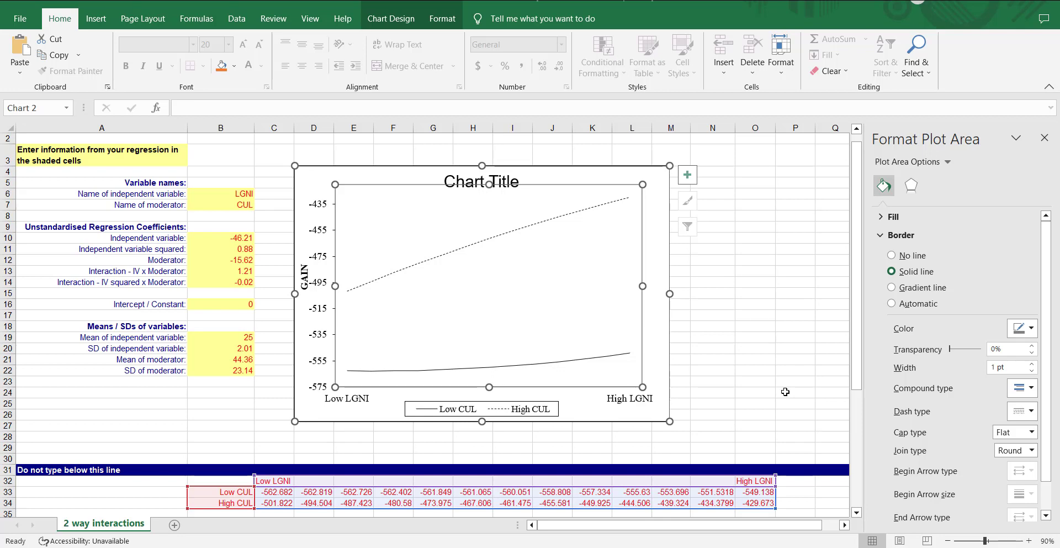
left_click(764, 409)
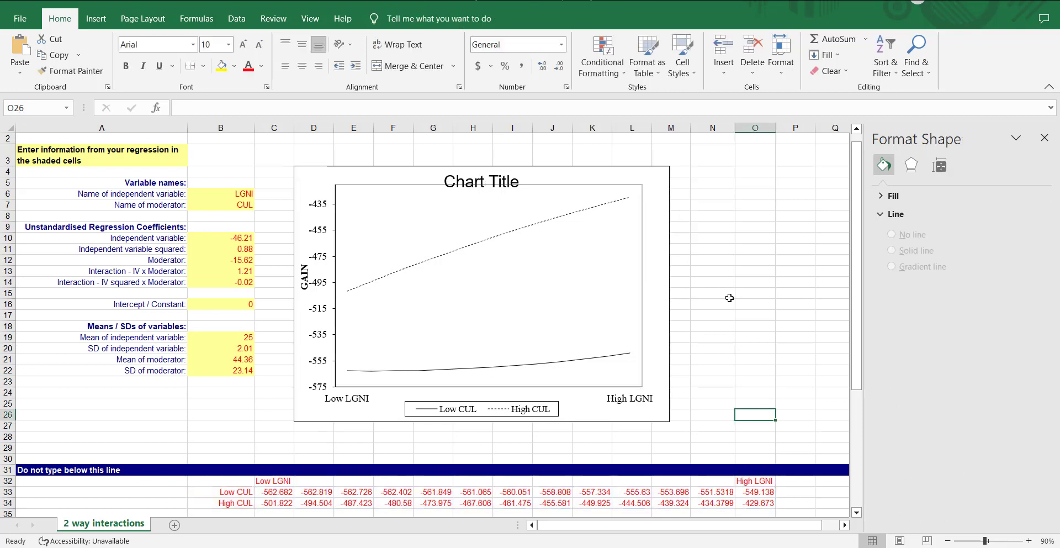